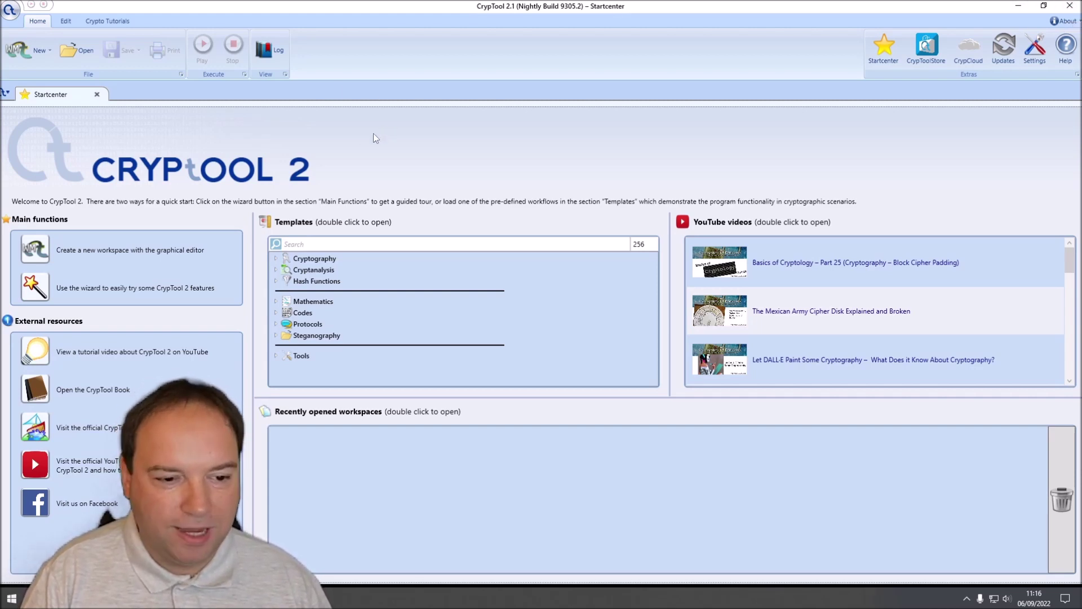
Step: Search the templates for 'bacon' and open the Bacon cipher template
{"action": "left_click", "coordinate": [322, 240]}
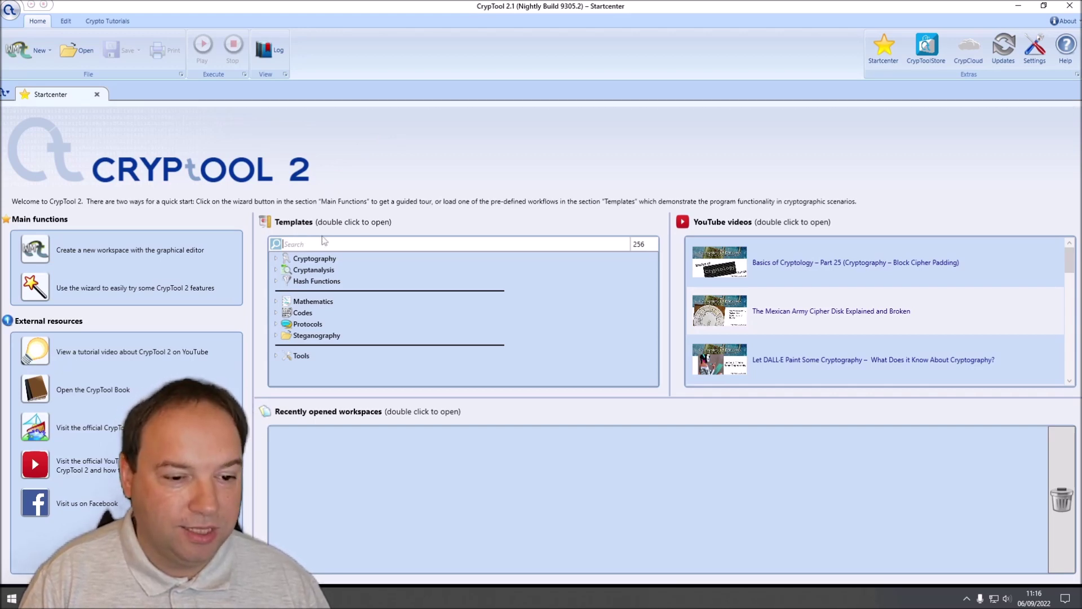
{"action": "type", "text": "bacon"}
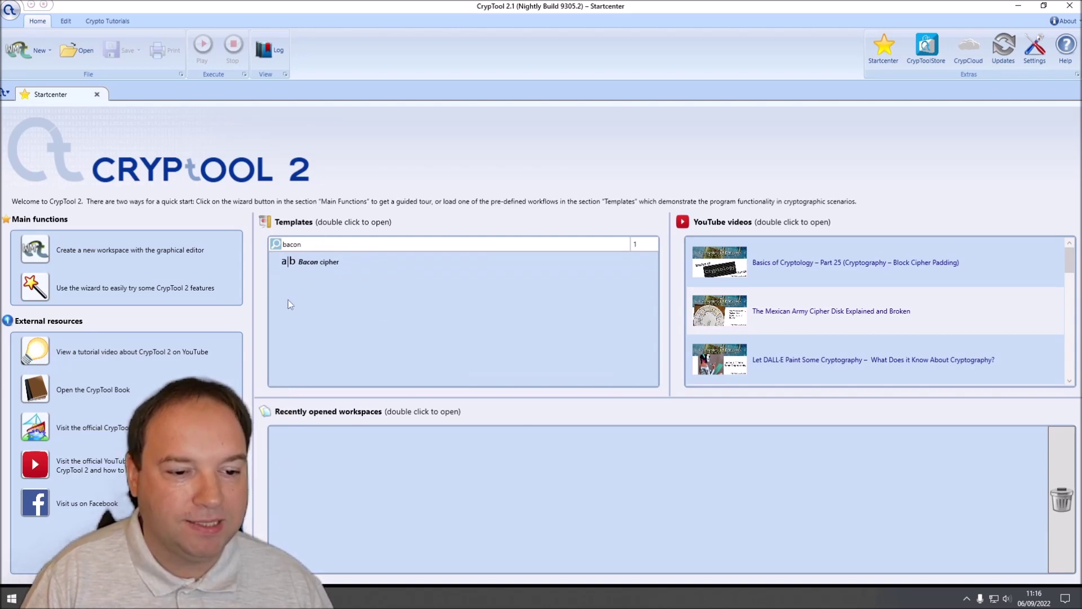
{"action": "mouse_move", "coordinate": [282, 270]}
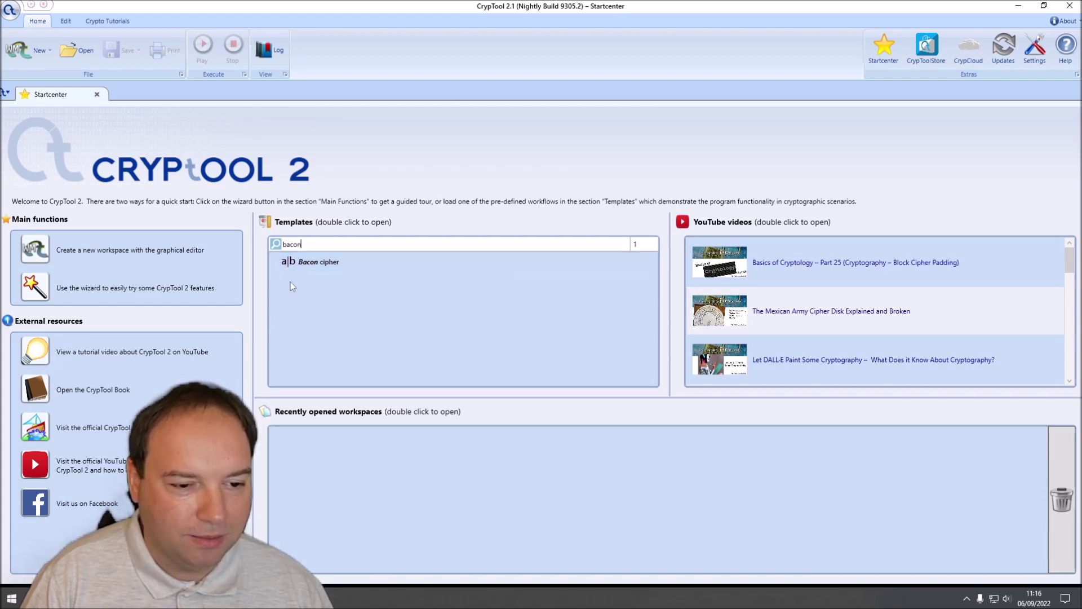
{"action": "double_click", "coordinate": [301, 262]}
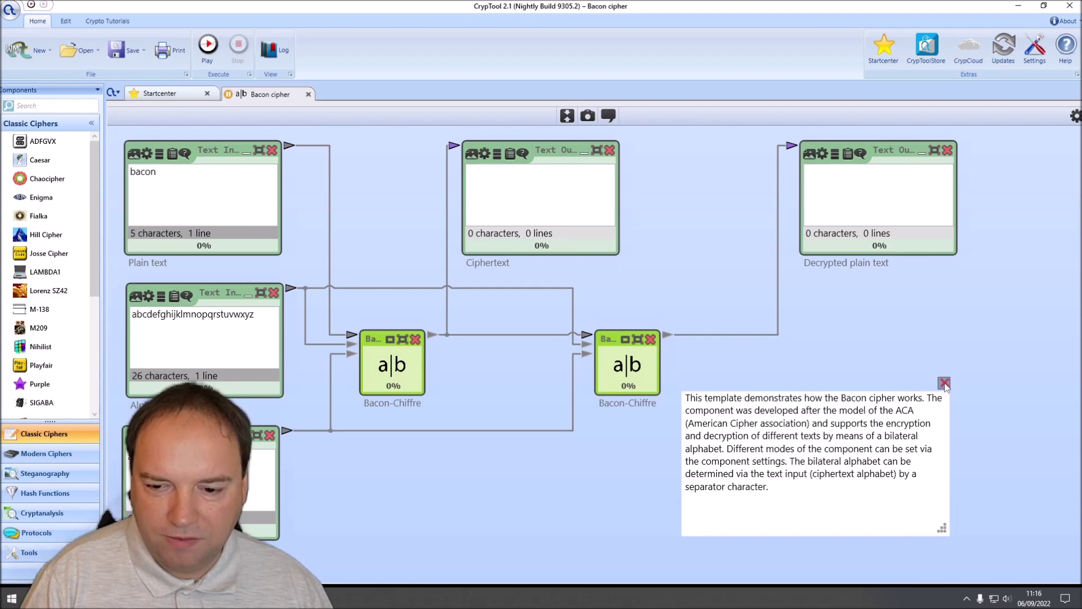
Step: Close the template description and rearrange the workflow components
{"action": "left_click", "coordinate": [945, 384]}
{"action": "left_click_drag", "start_coordinate": [889, 152], "coordinate": [769, 151]}
{"action": "left_click_drag", "start_coordinate": [864, 443], "coordinate": [422, 145]}
{"action": "left_click", "coordinate": [185, 194]}
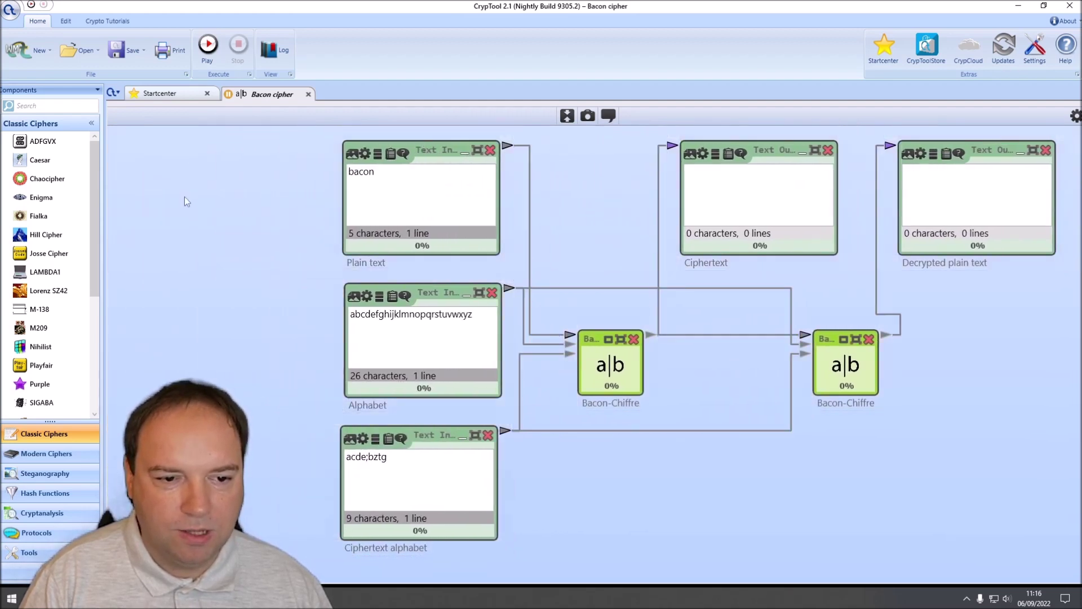
Step: Rename the Plain text input to 'Plaintext'
{"action": "left_click", "coordinate": [371, 262]}
{"action": "left_click", "coordinate": [373, 263]}
{"action": "key", "text": "BackSpace"}
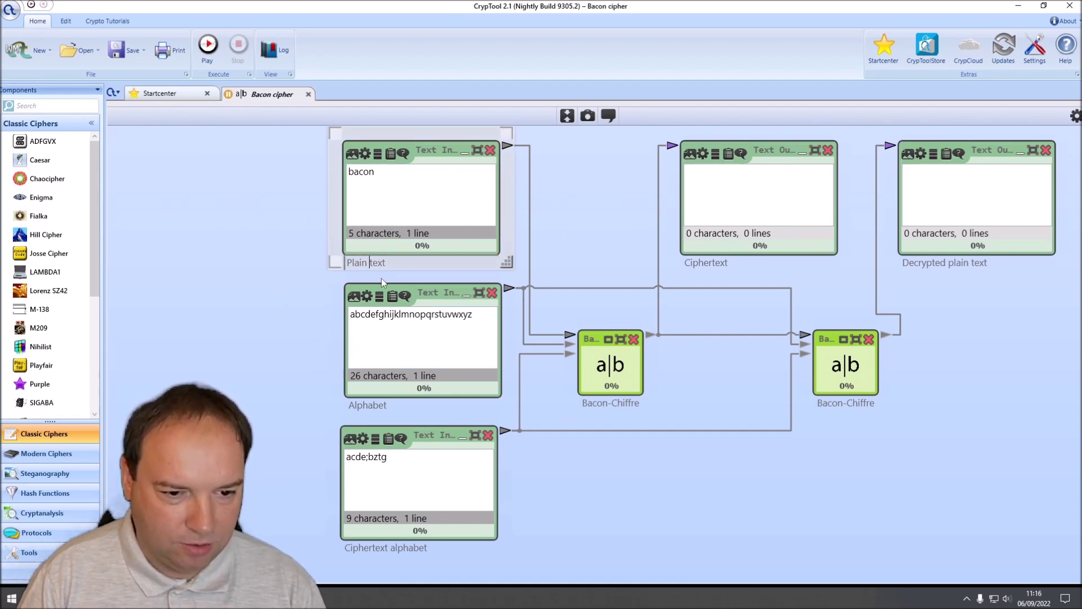
{"action": "key", "text": "Return"}
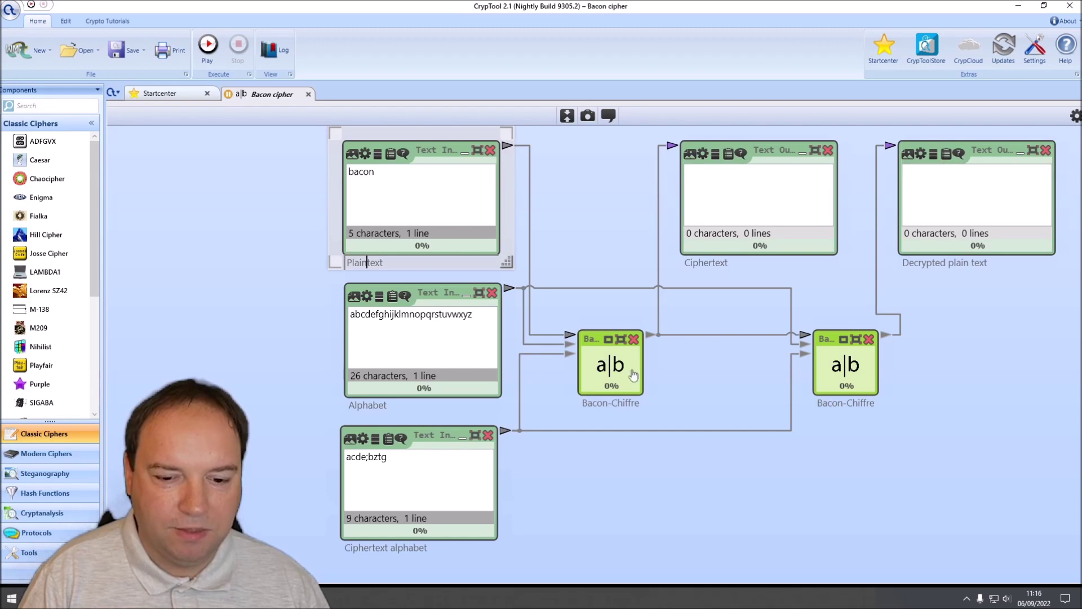
Step: Rename both cipher components to 'Bacon Cipher'
{"action": "double_click", "coordinate": [626, 402]}
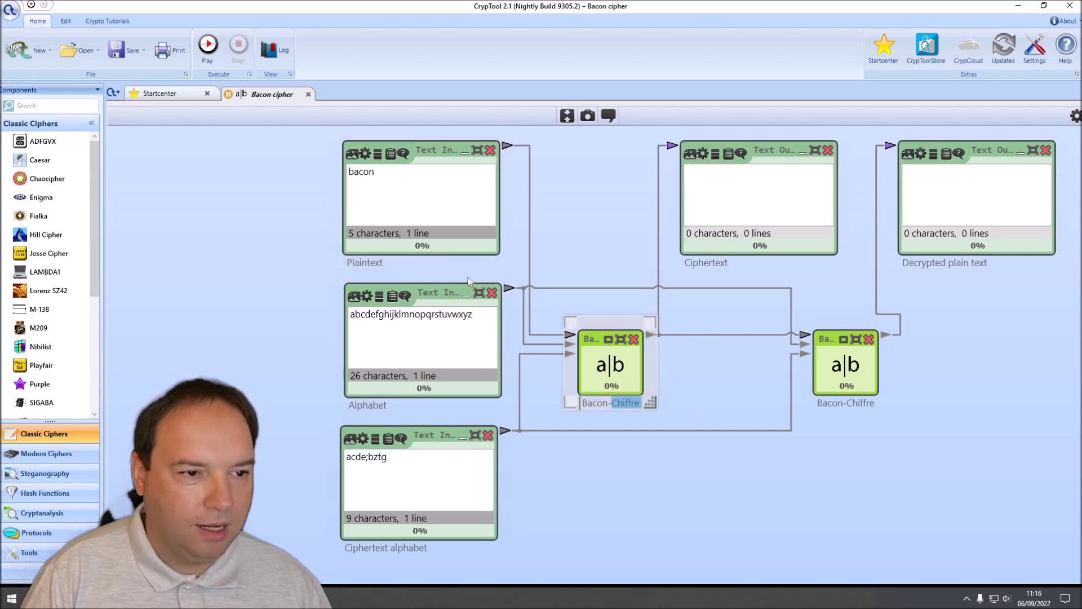
{"action": "type", "text": "Cipher"}
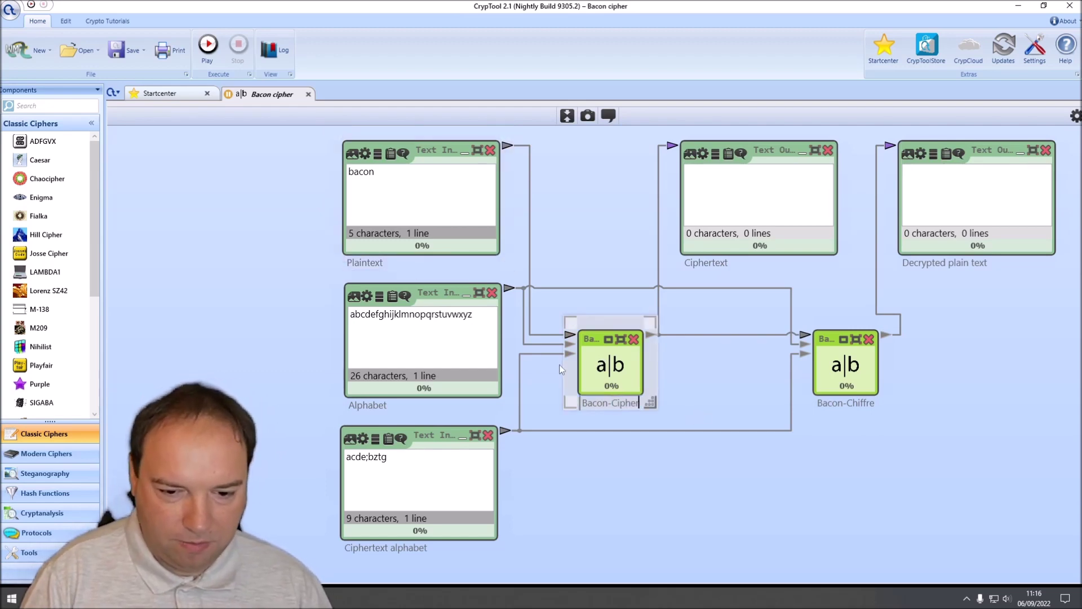
{"action": "left_click", "coordinate": [613, 405]}
{"action": "key", "text": "BackSpace"}
{"action": "left_click", "coordinate": [838, 404]}
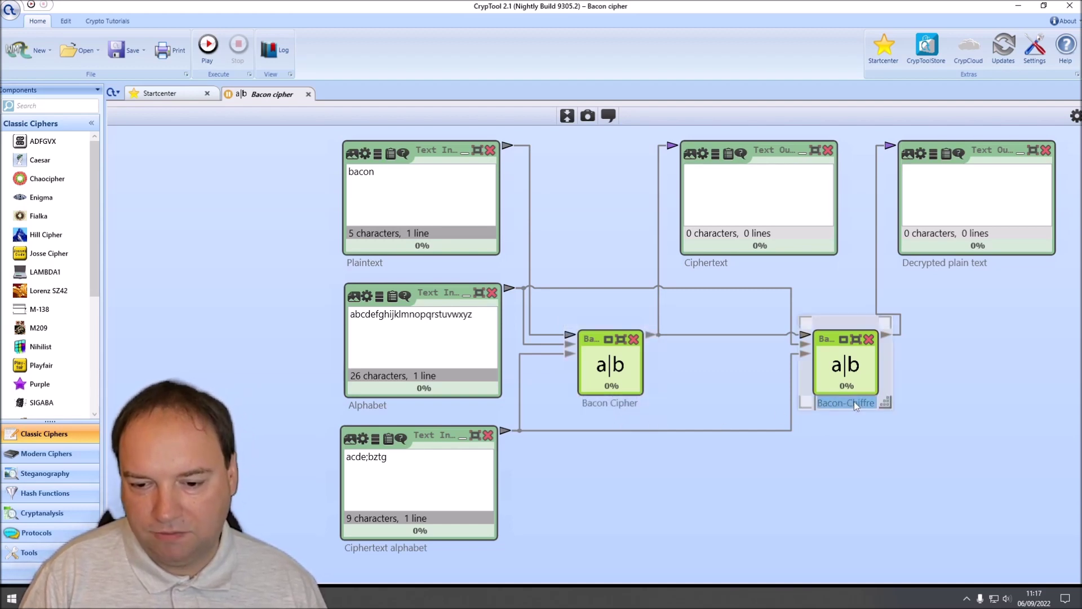
{"action": "type", "text": "Bacon Cipher"}
{"action": "left_click", "coordinate": [794, 440]}
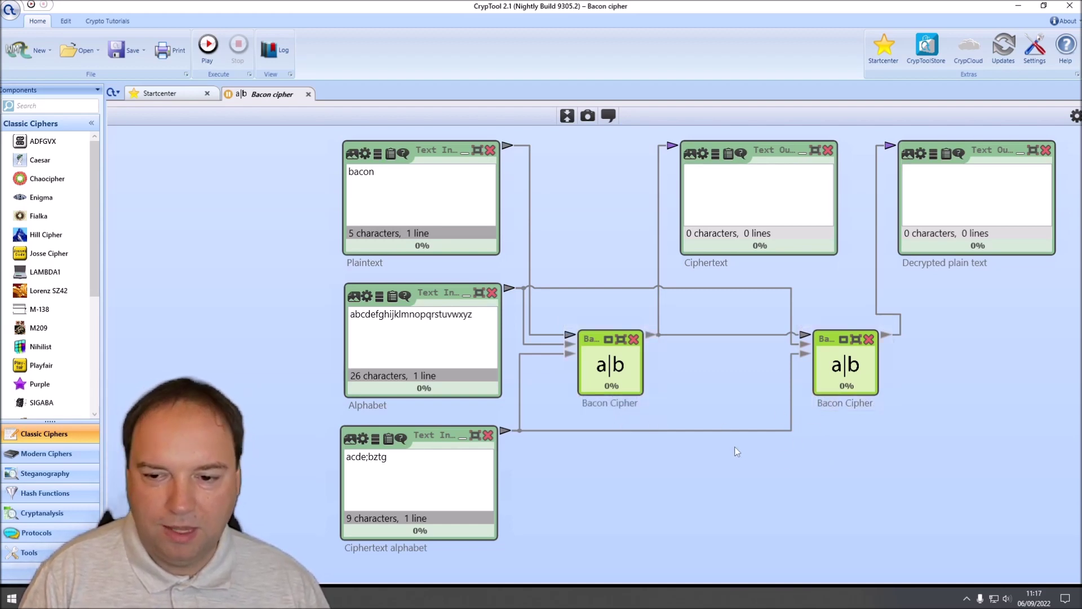
Step: Rename the output to 'Decrypted plaintext' and the Ciphertext alphabet input to 'Key'
{"action": "left_click", "coordinate": [968, 263]}
{"action": "key", "text": "BackSpace"}
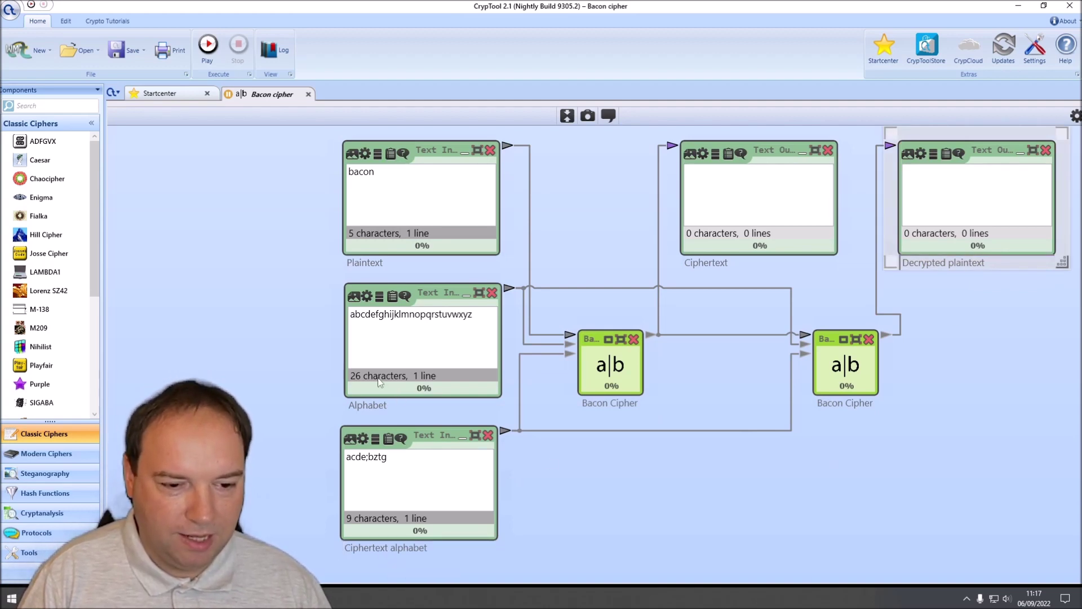
{"action": "left_click", "coordinate": [404, 549]}
{"action": "key", "text": "ctrl+a"}
{"action": "type", "text": "Ke"}
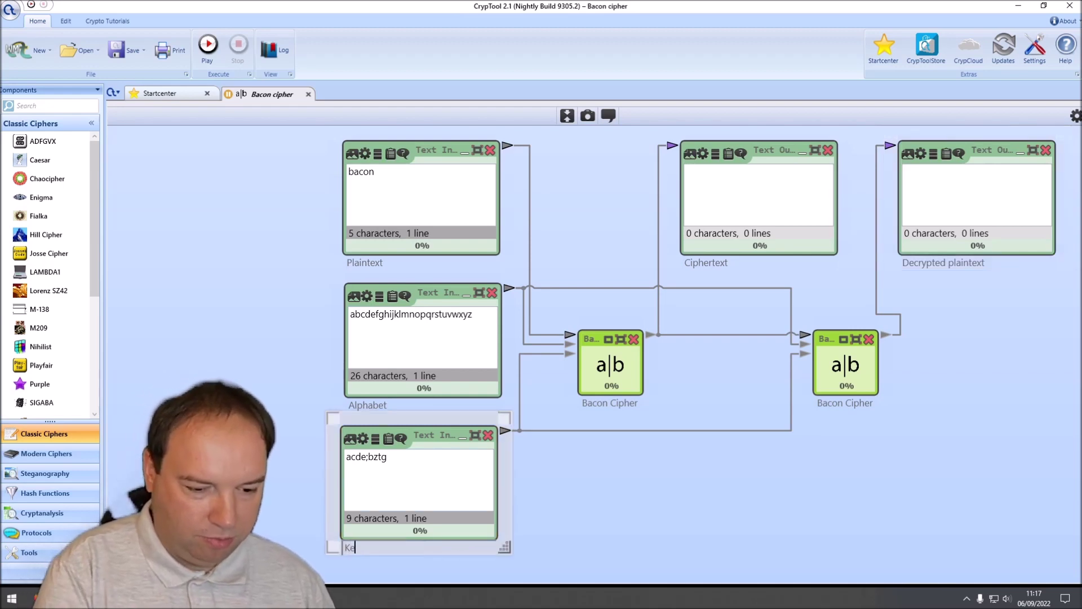
{"action": "left_click", "coordinate": [556, 523]}
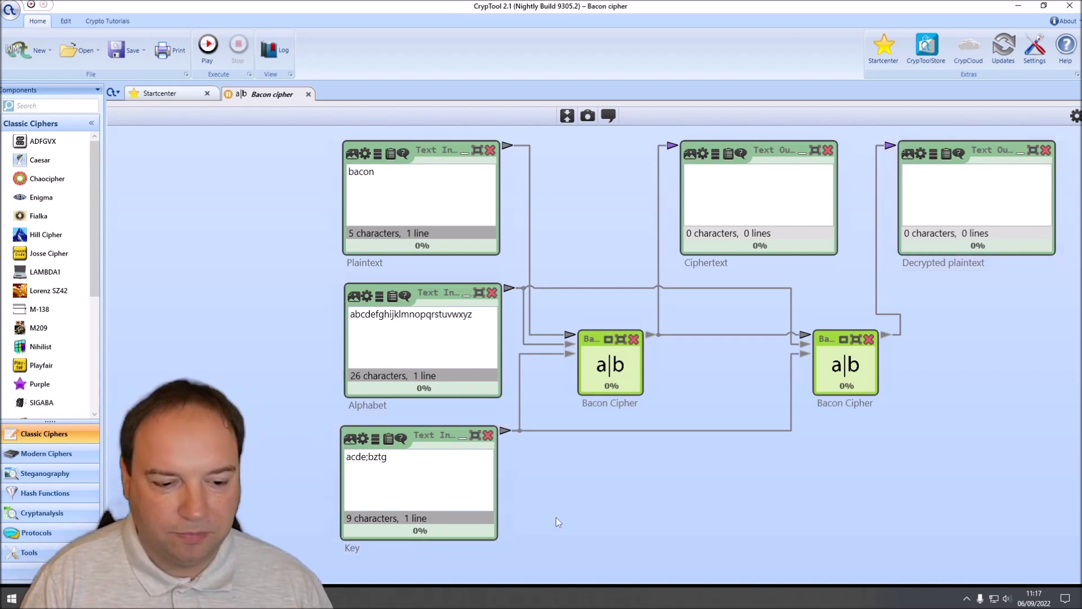
Step: Replace the plaintext 'bacon' with 'this is a test of the bacon cipher'
{"action": "double_click", "coordinate": [413, 174]}
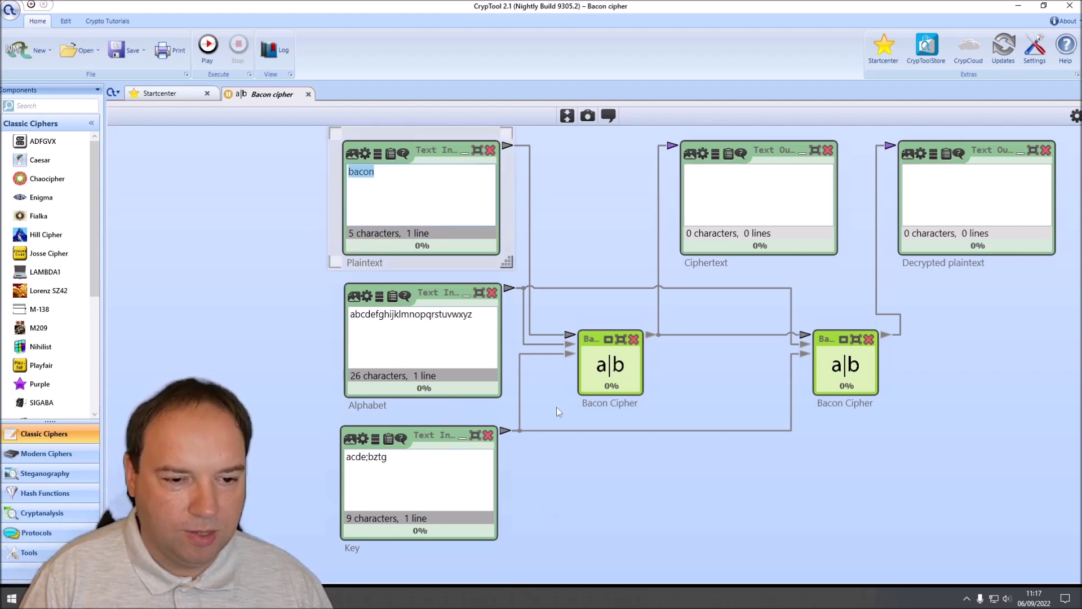
{"action": "type", "text": "this is at"}
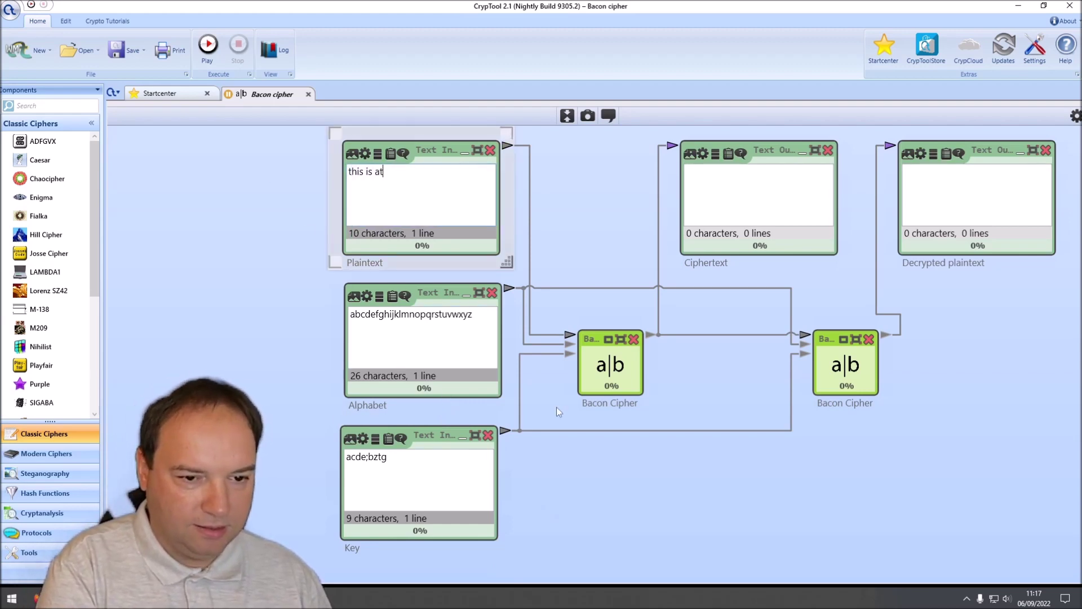
{"action": "key", "text": "BackSpace"}
{"action": "type", "text": " test of the ba"}
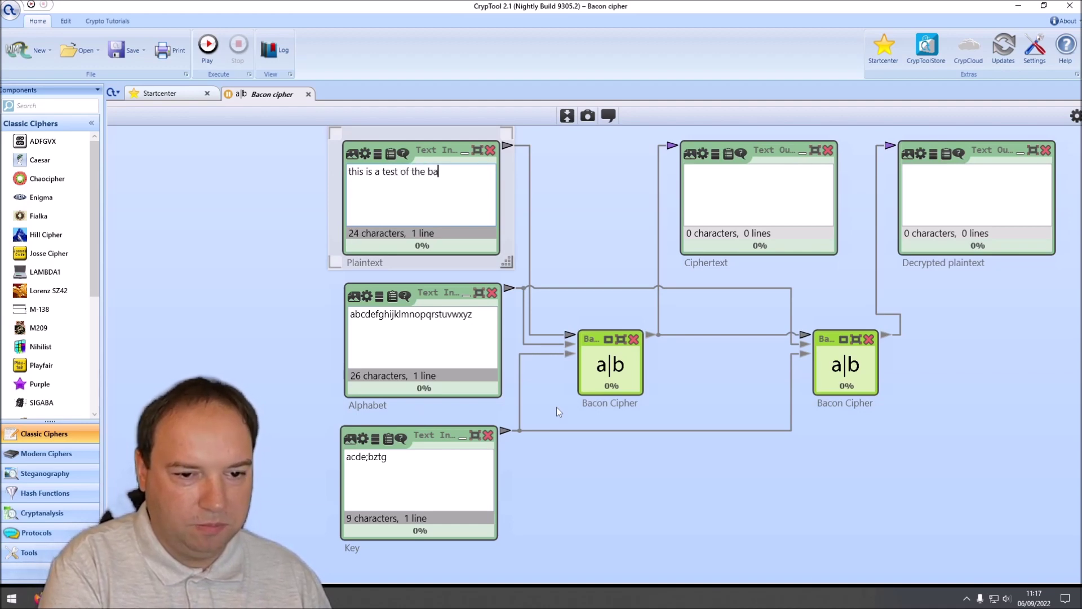
{"action": "type", "text": "con cipher"}
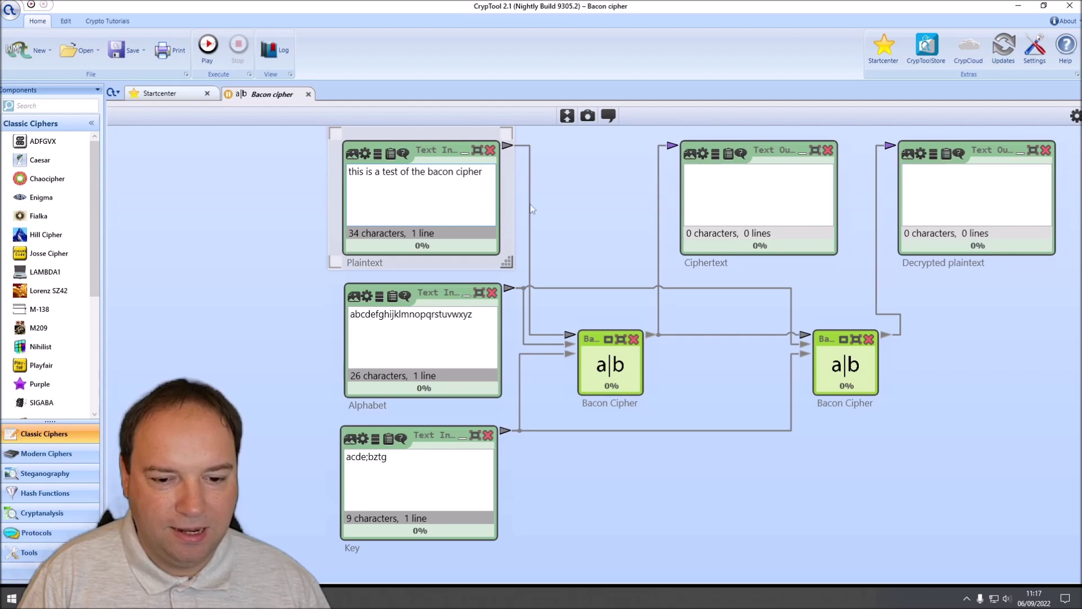
{"action": "left_click", "coordinate": [595, 351]}
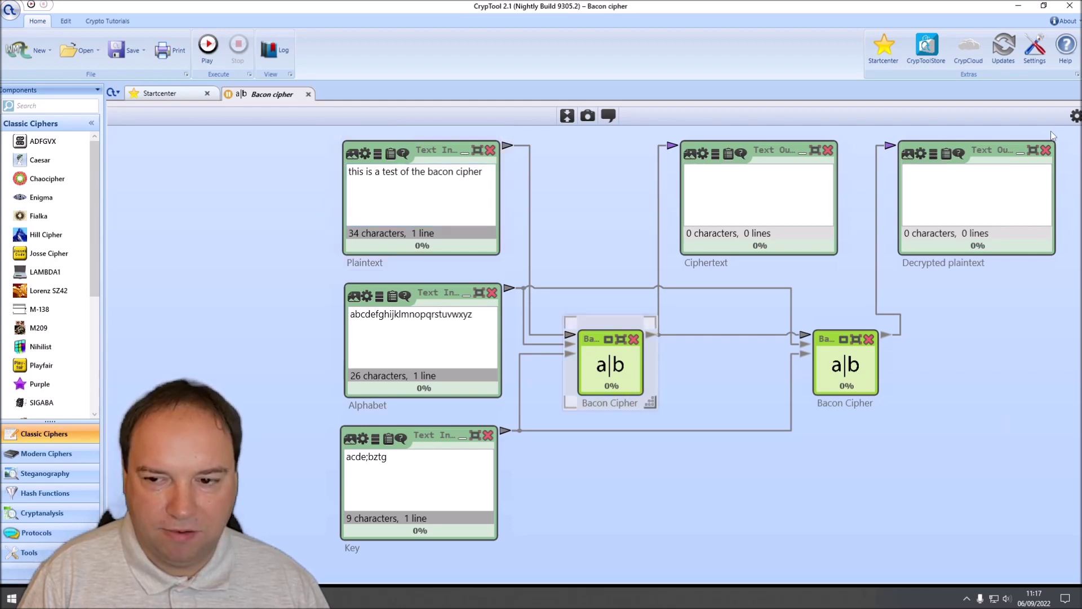
{"action": "left_click", "coordinate": [1075, 116]}
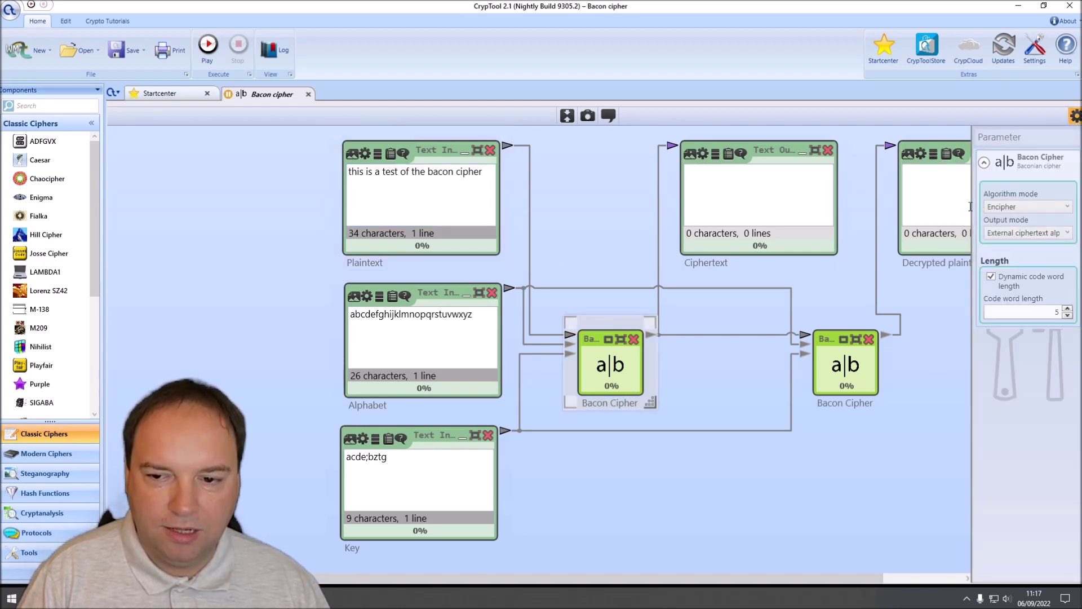
{"action": "left_click", "coordinate": [1017, 207]}
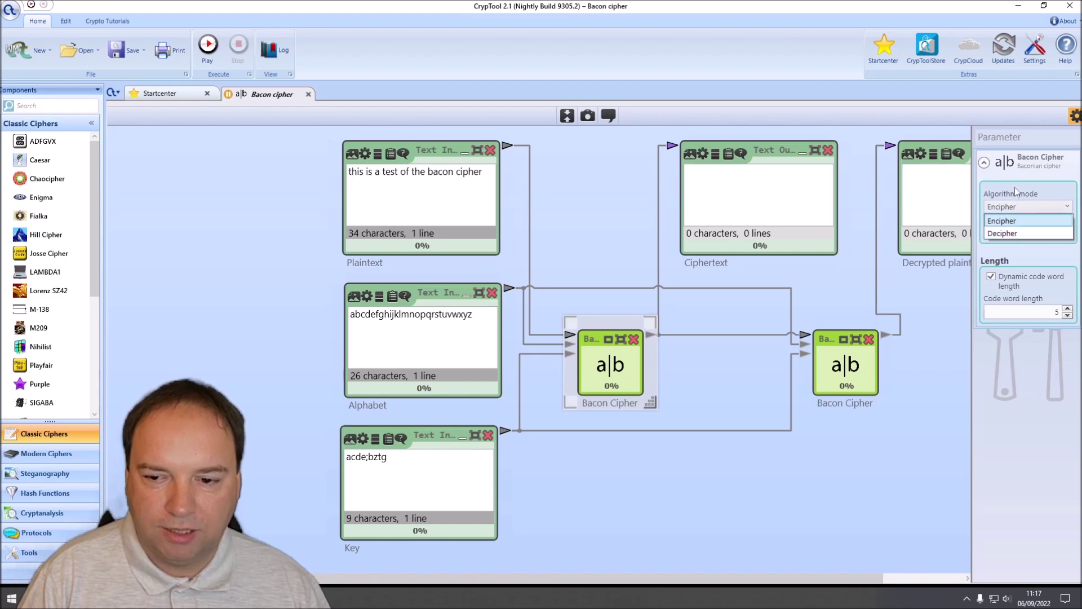
{"action": "left_click", "coordinate": [1021, 220]}
{"action": "left_click", "coordinate": [1011, 234]}
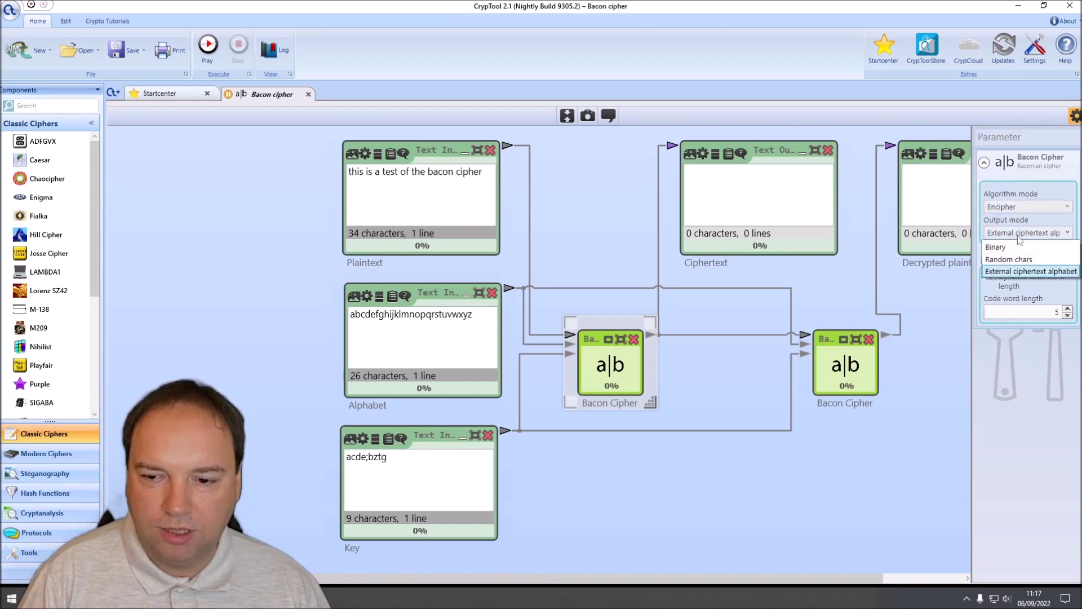
{"action": "left_click", "coordinate": [1010, 273]}
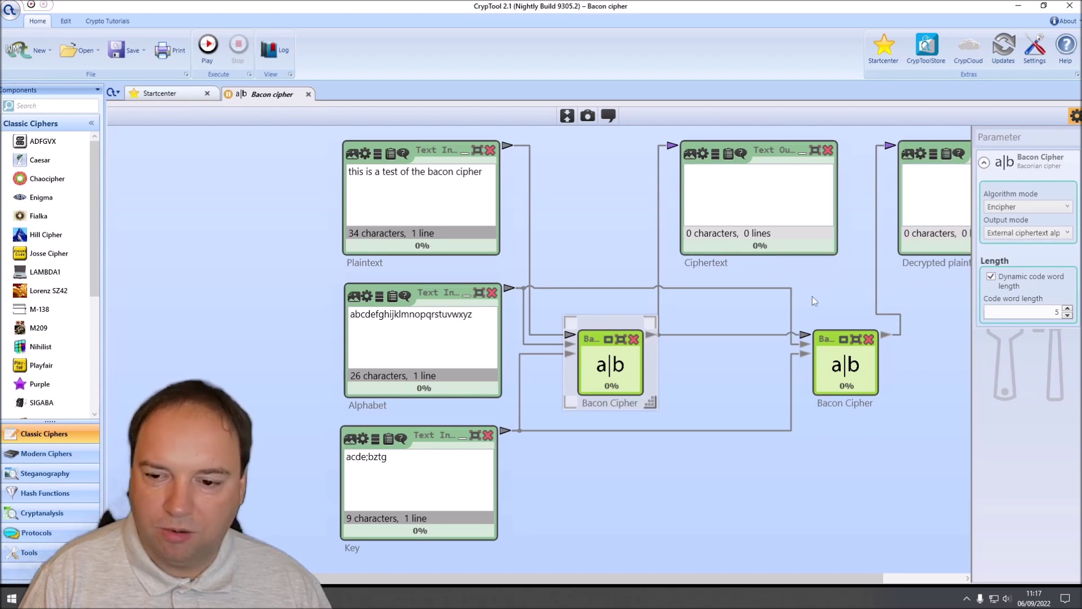
{"action": "left_click", "coordinate": [1075, 116]}
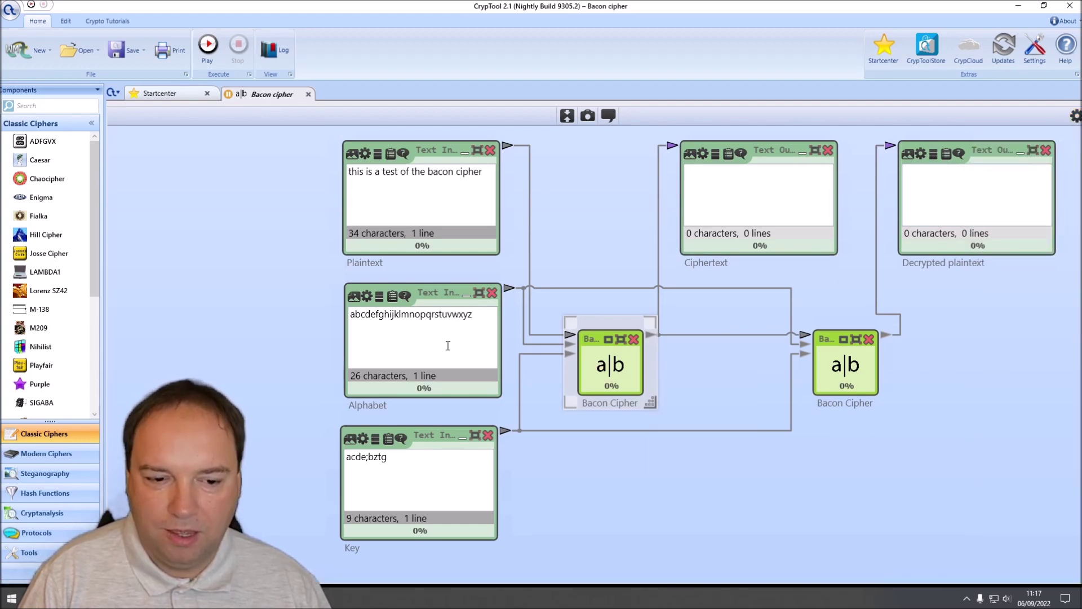
{"action": "left_click", "coordinate": [207, 46]}
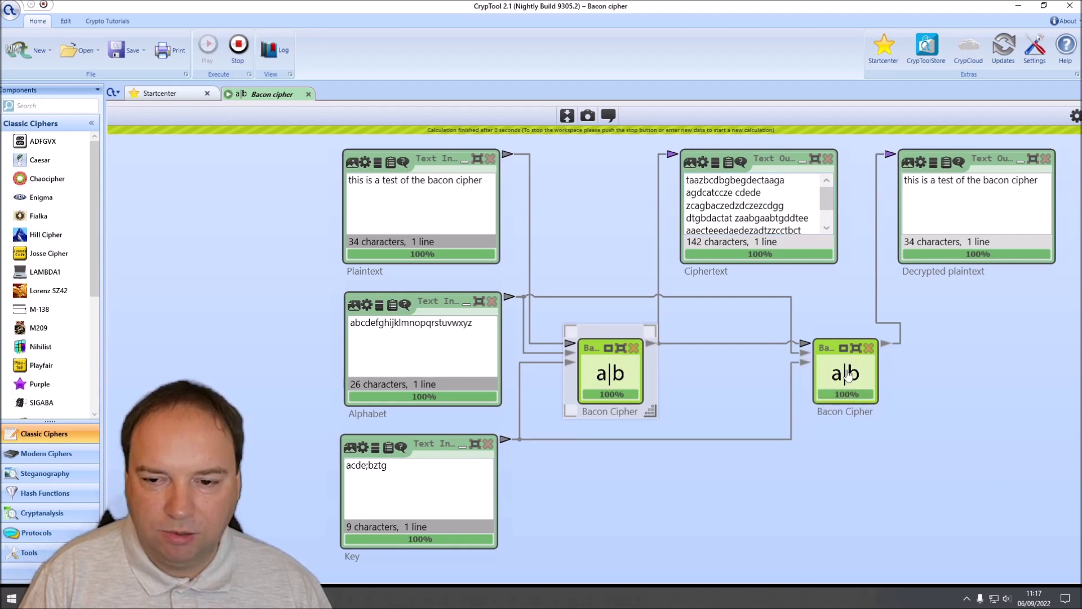
Step: Compare the decrypted text, enlarge the Ciphertext box, and stop the workflow
{"action": "left_click_drag", "start_coordinate": [1040, 182], "coordinate": [906, 180]}
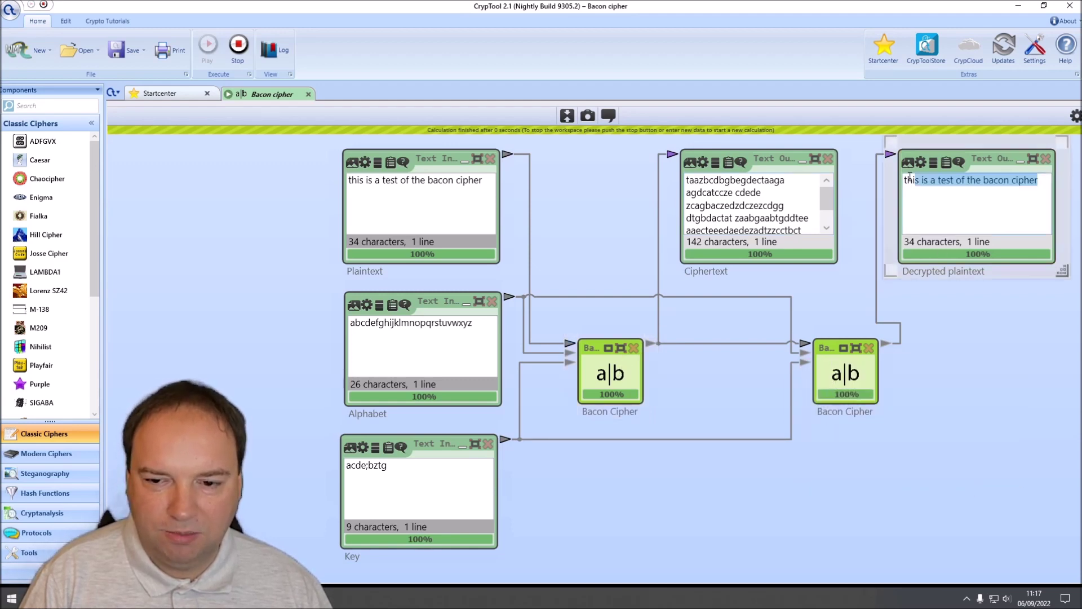
{"action": "left_click", "coordinate": [841, 295]}
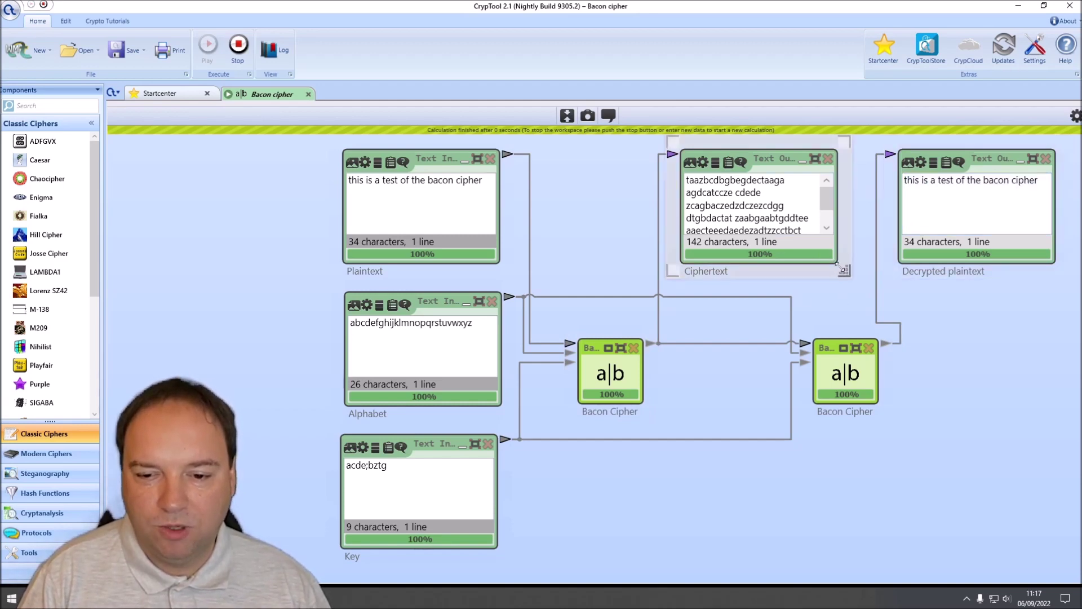
{"action": "left_click_drag", "start_coordinate": [835, 261], "coordinate": [846, 273]}
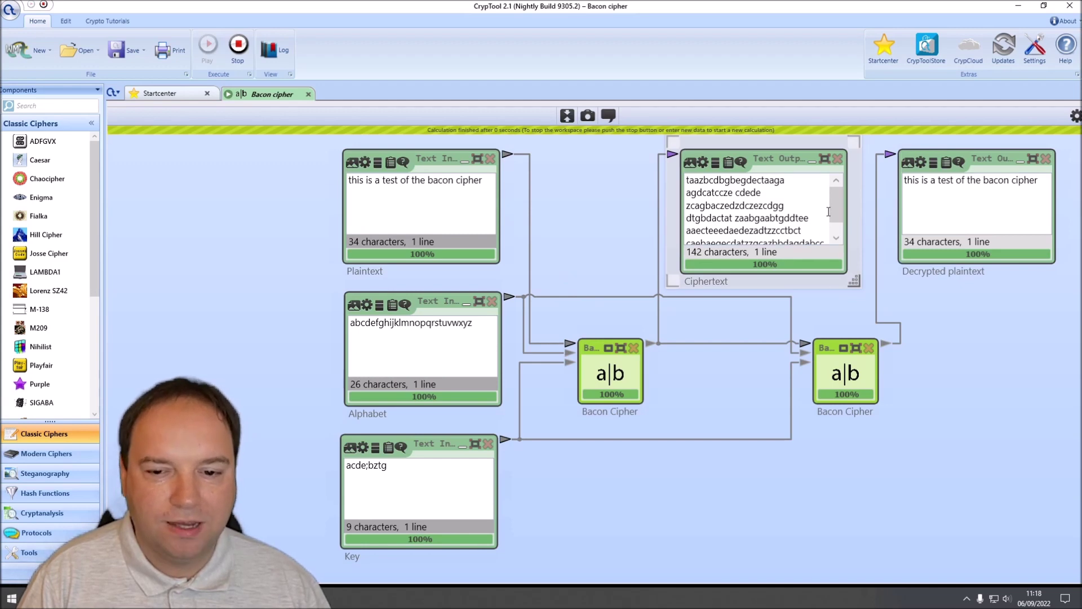
{"action": "scroll", "coordinate": [838, 198], "scroll_direction": "up", "scroll_amount": 1}
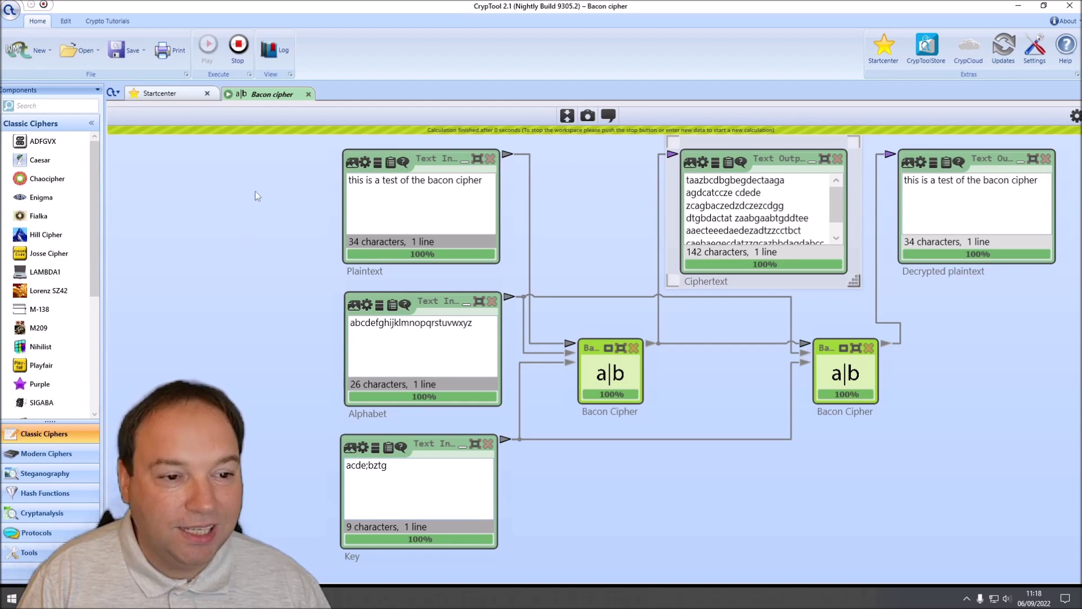
{"action": "left_click", "coordinate": [238, 48]}
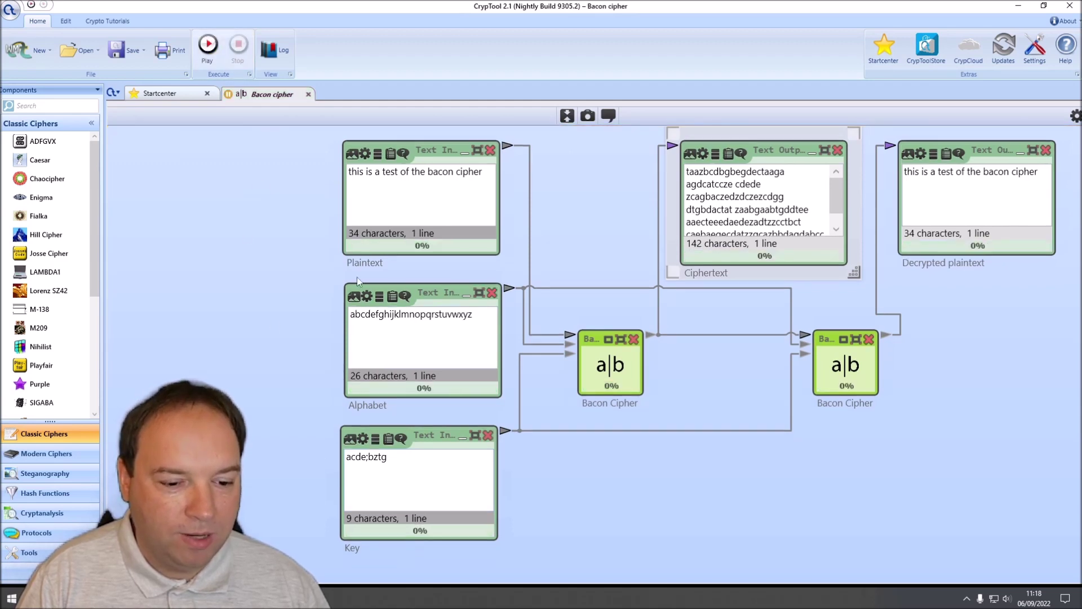
Step: Replace the key acde;bztg with A;B and run the workflow
{"action": "double_click", "coordinate": [365, 459]}
{"action": "left_click_drag", "start_coordinate": [368, 458], "coordinate": [399, 461]}
{"action": "left_click", "coordinate": [378, 473]}
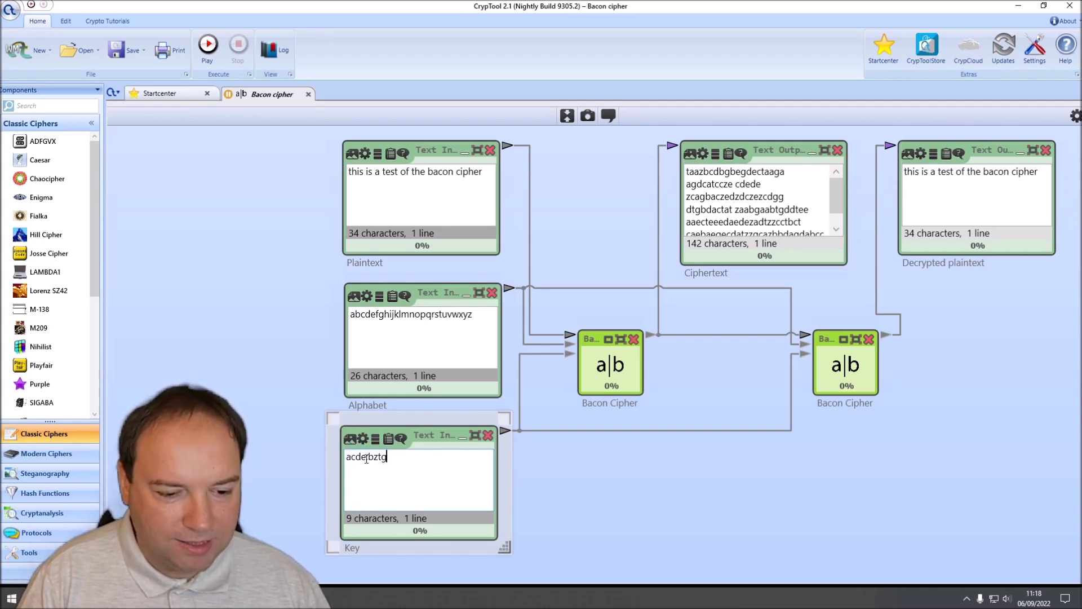
{"action": "left_click_drag", "start_coordinate": [368, 458], "coordinate": [391, 457]}
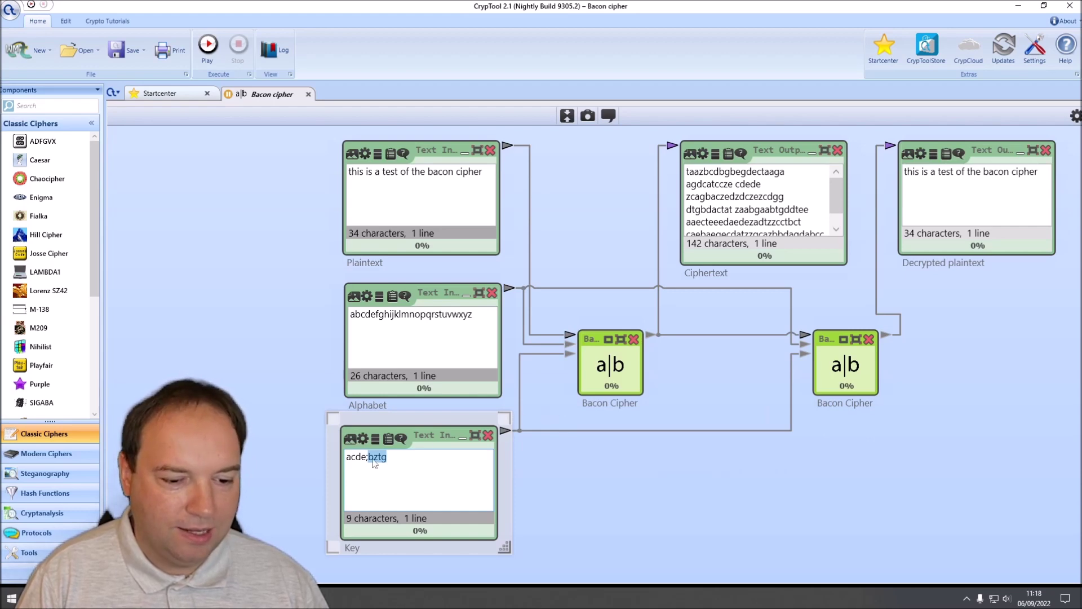
{"action": "left_click", "coordinate": [604, 381]}
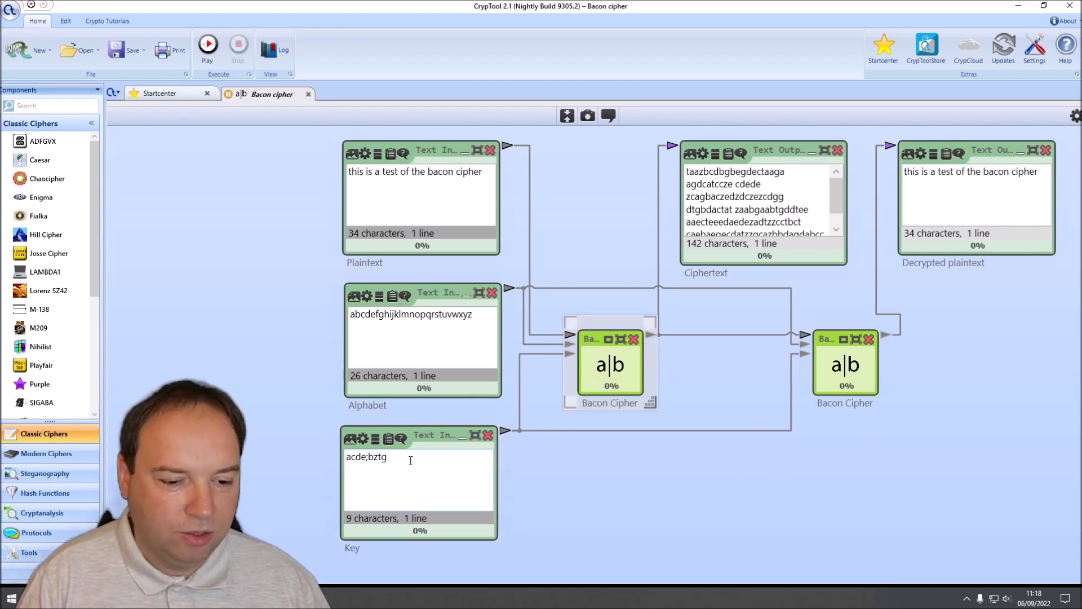
{"action": "mouse_move", "coordinate": [366, 458]}
{"action": "left_mouse_down"}
{"action": "mouse_move", "coordinate": [341, 461]}
{"action": "mouse_move", "coordinate": [384, 457]}
{"action": "left_mouse_up"}
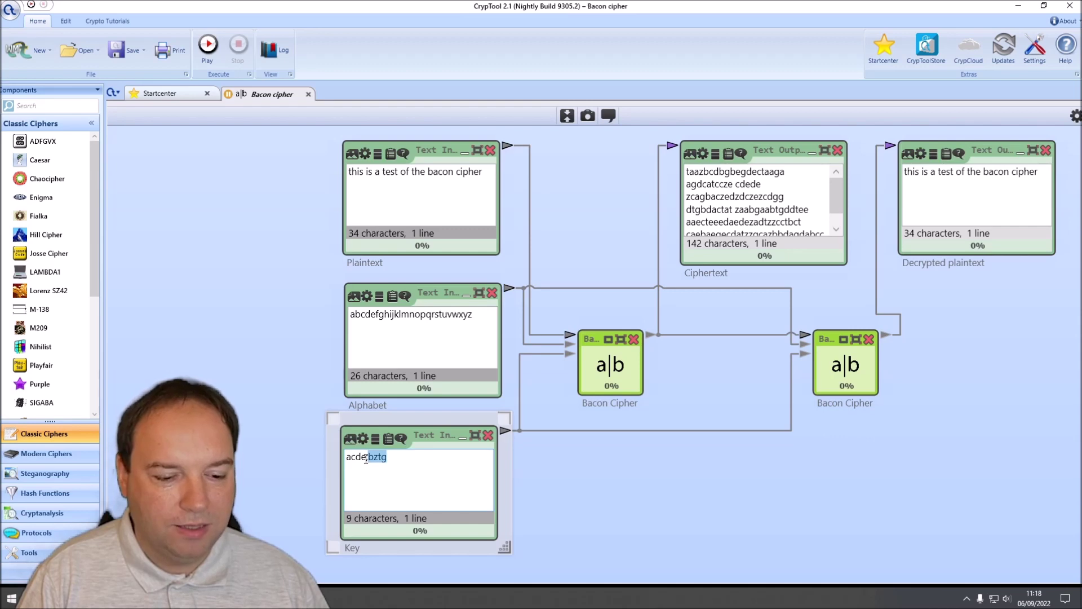
{"action": "left_click_drag", "start_coordinate": [365, 459], "coordinate": [342, 466]}
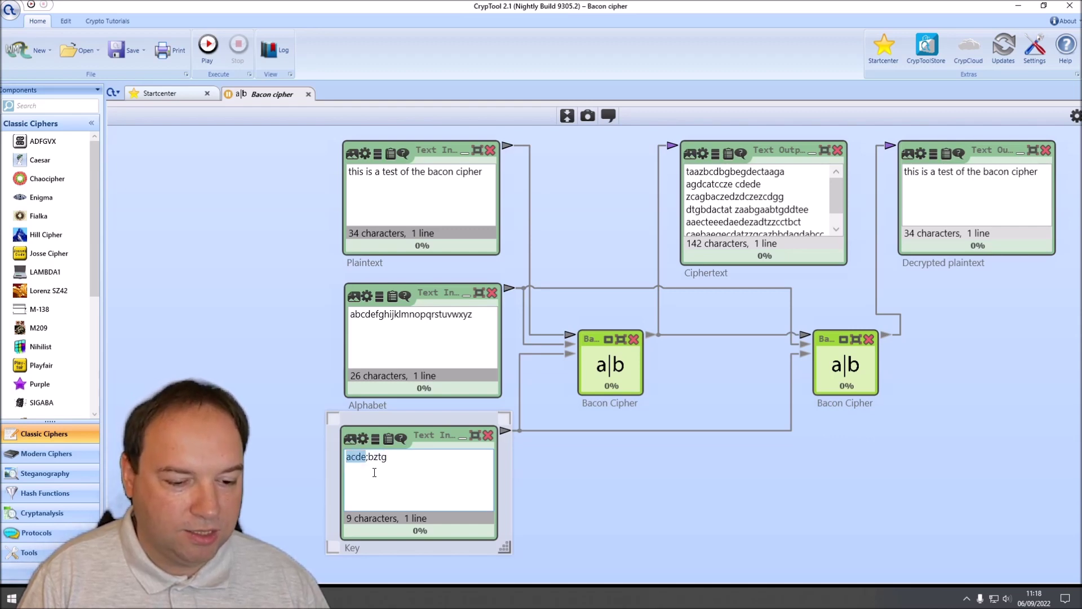
{"action": "type", "text": "A"}
{"action": "left_click_drag", "start_coordinate": [372, 458], "coordinate": [395, 459]}
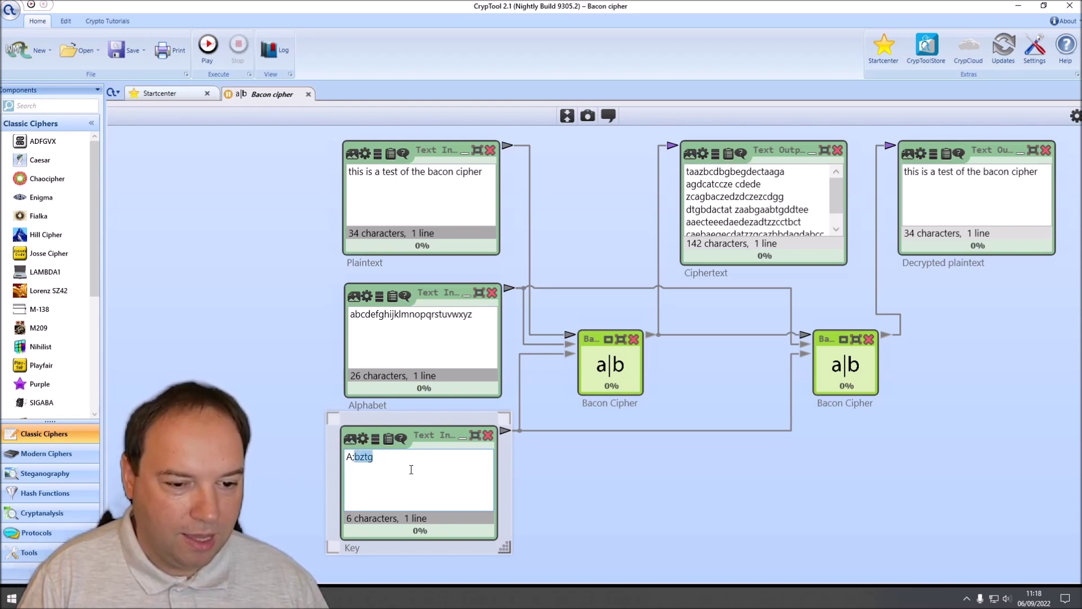
{"action": "type", "text": "B"}
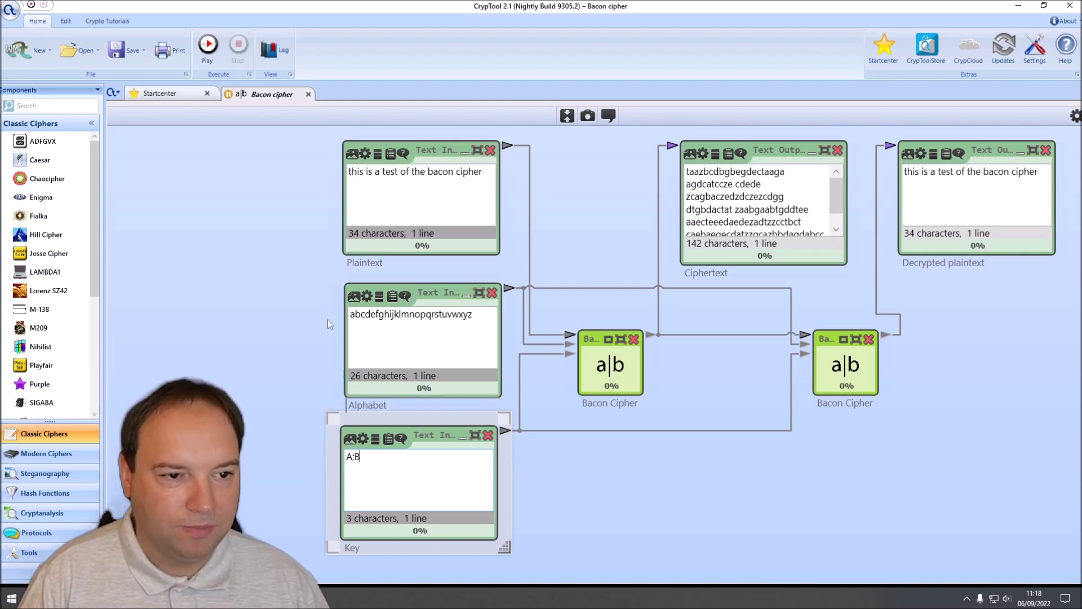
{"action": "left_click", "coordinate": [210, 56]}
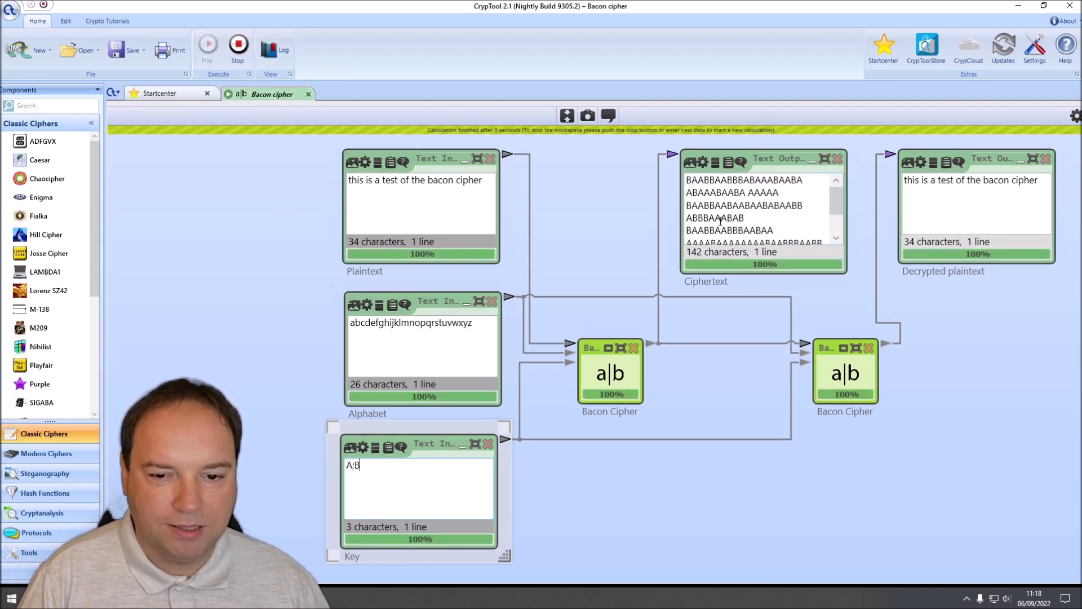
Step: Change the key to lowercase a;b, rerun to view the ciphertext, then stop
{"action": "type", "text": "a;"}
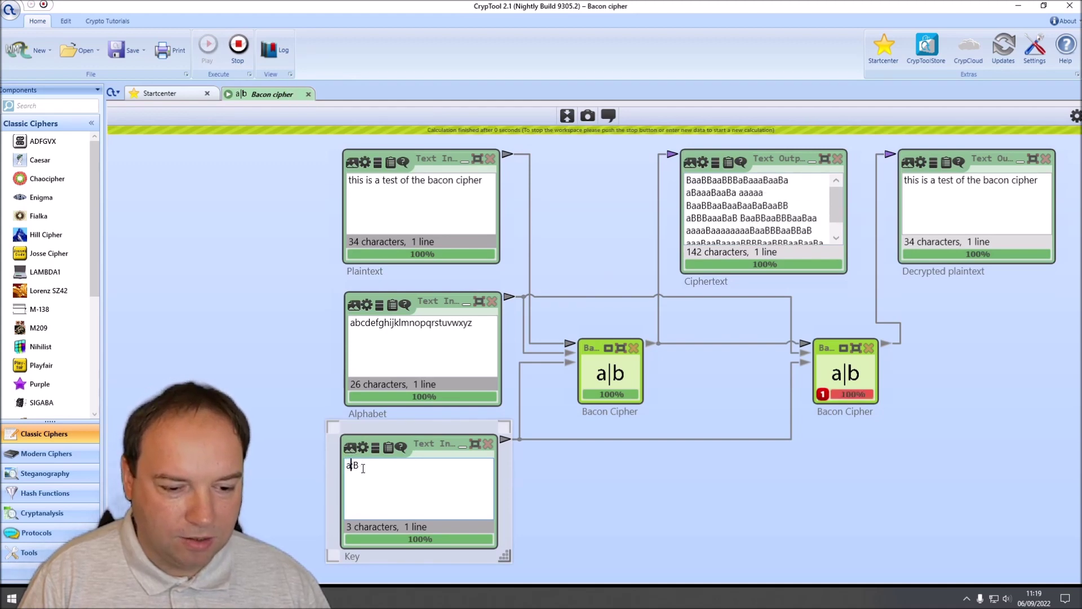
{"action": "type", "text": "b"}
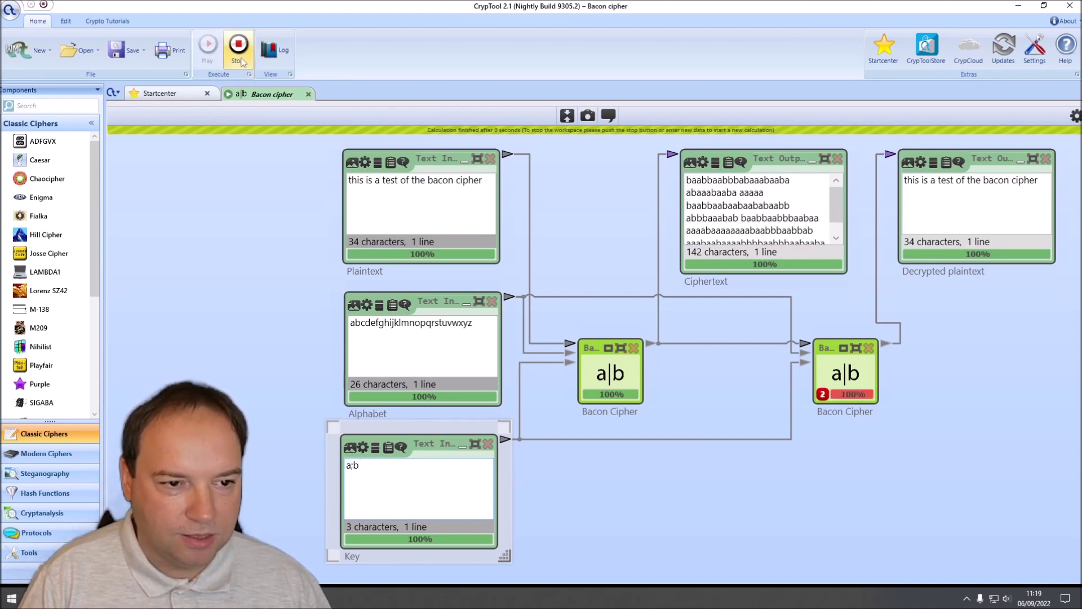
{"action": "left_click", "coordinate": [238, 47]}
{"action": "left_click", "coordinate": [199, 58]}
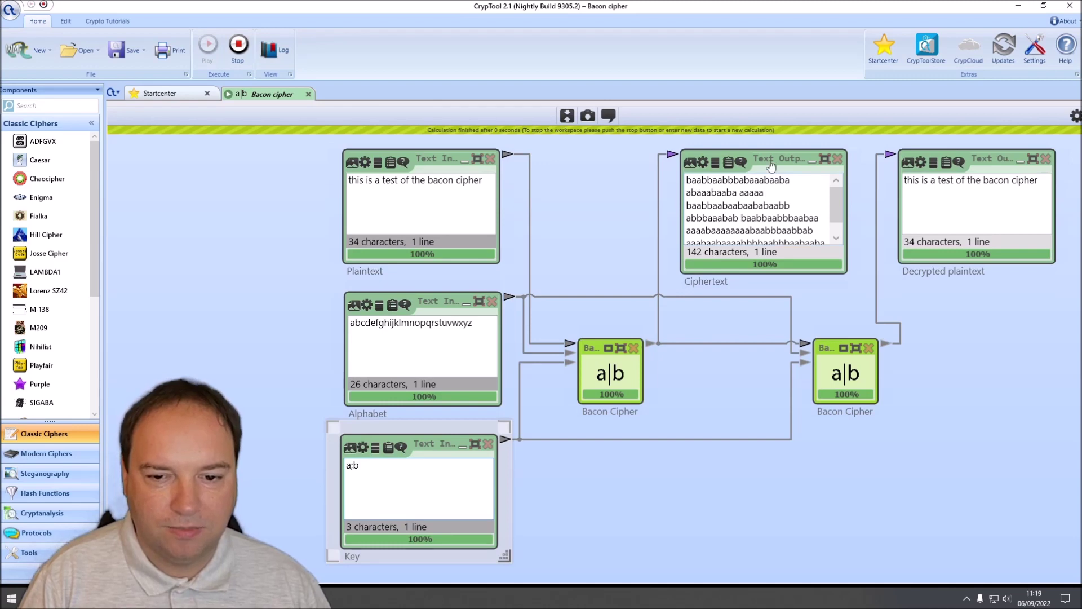
{"action": "mouse_move", "coordinate": [835, 207]}
{"action": "left_mouse_down"}
{"action": "mouse_move", "coordinate": [835, 228]}
{"action": "mouse_move", "coordinate": [835, 189]}
{"action": "left_mouse_up"}
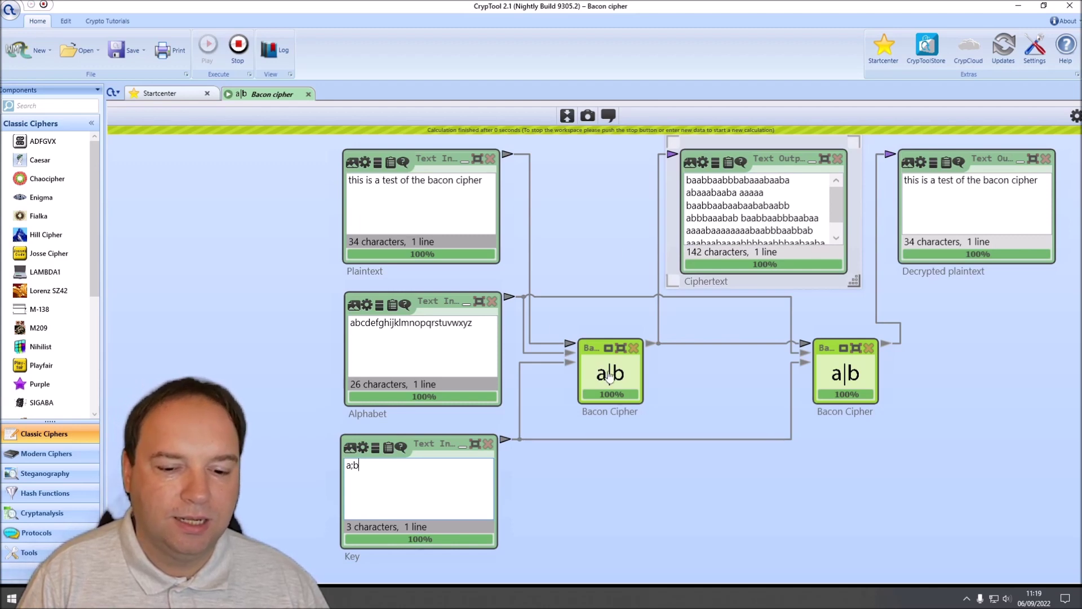
{"action": "left_click", "coordinate": [629, 240]}
{"action": "left_click", "coordinate": [775, 161]}
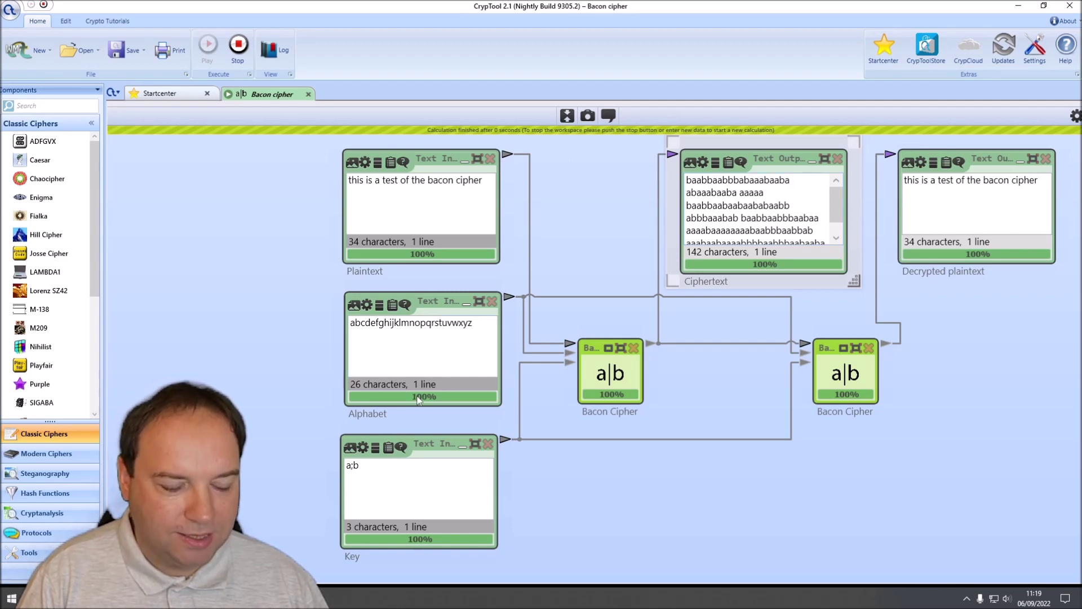
{"action": "left_click", "coordinate": [237, 45]}
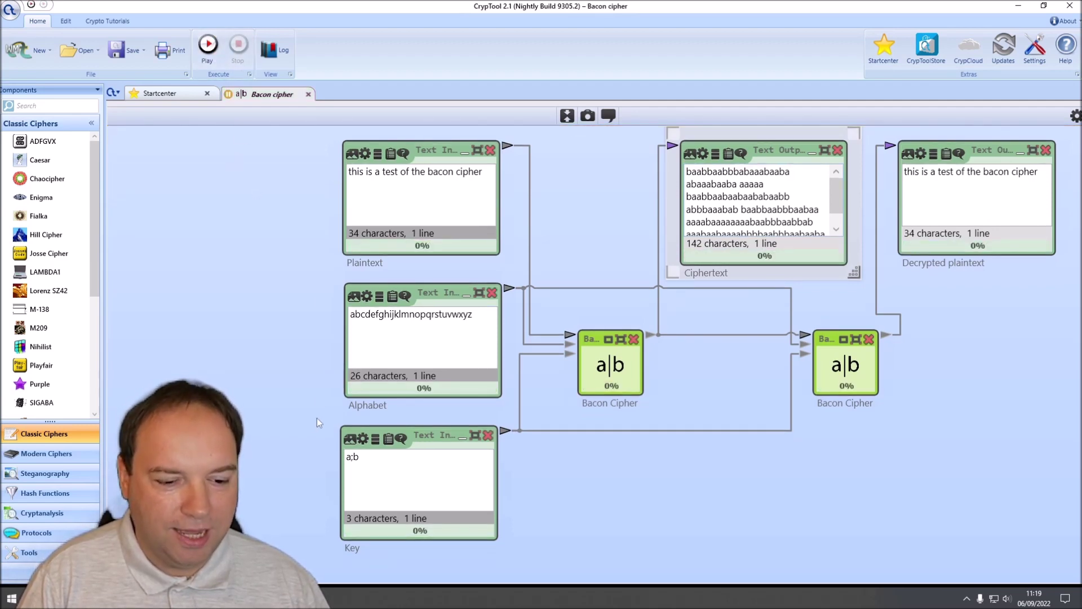
Step: Extend the key to a12;b34 and run the workflow again
{"action": "left_click", "coordinate": [350, 458]}
{"action": "type", "text": "12;b"}
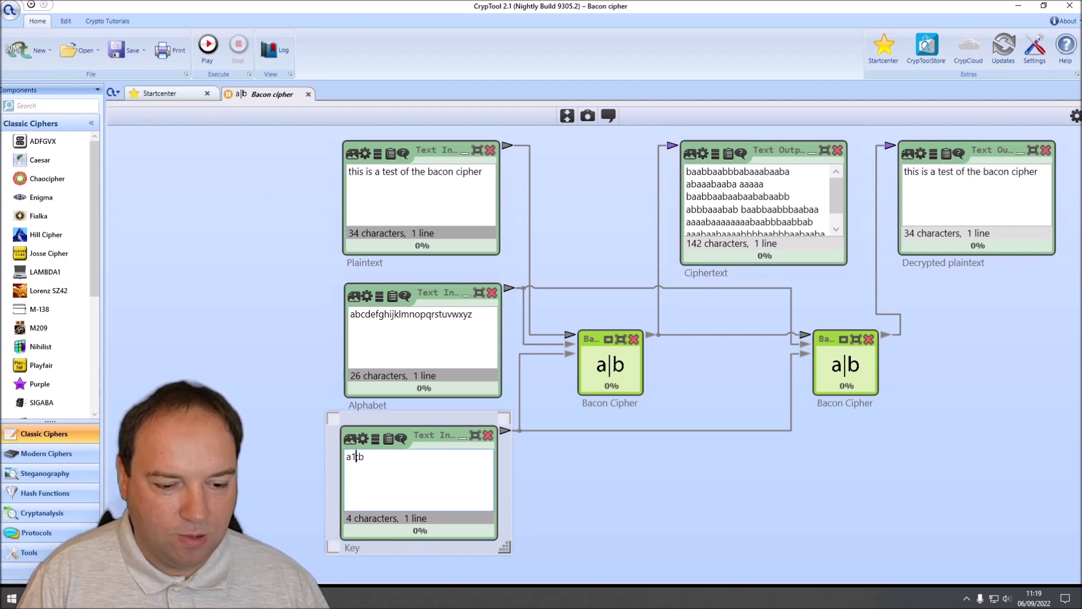
{"action": "type", "text": "34"}
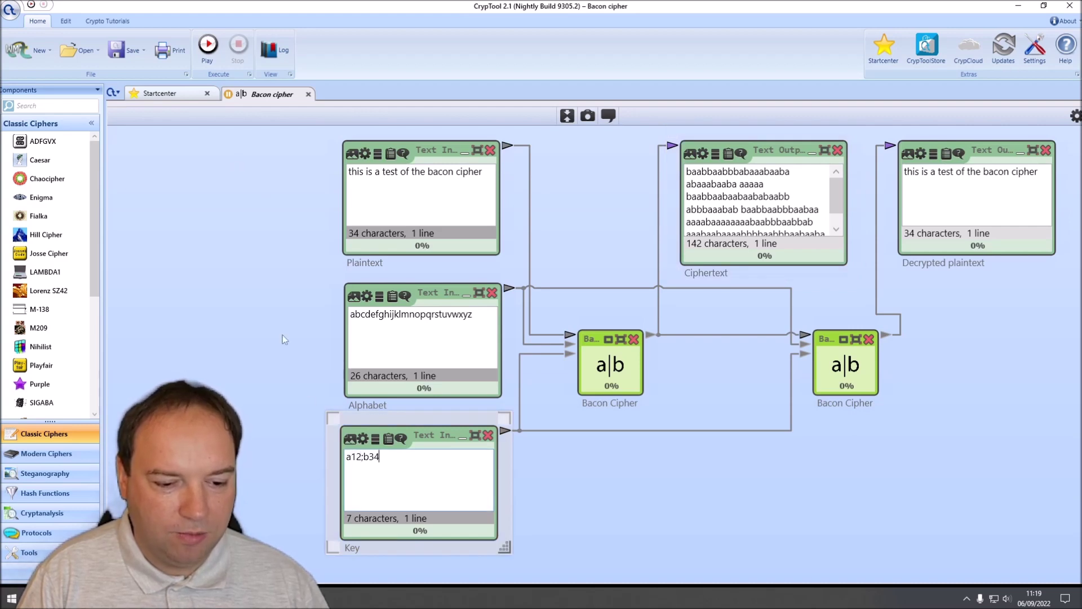
{"action": "left_click", "coordinate": [206, 56]}
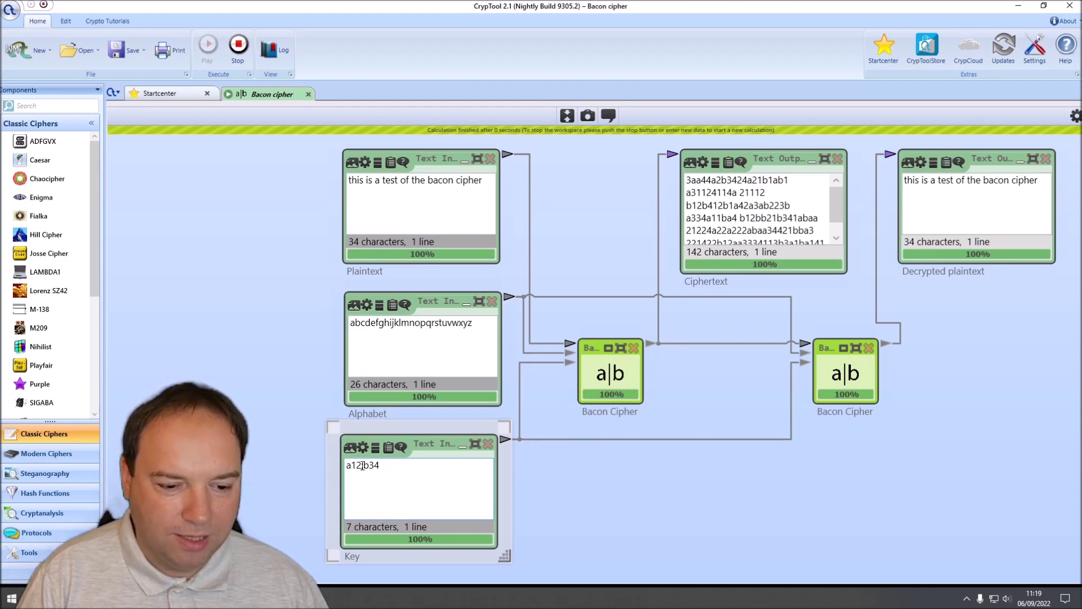
{"action": "mouse_move", "coordinate": [362, 465]}
{"action": "left_mouse_down"}
{"action": "mouse_move", "coordinate": [346, 465]}
{"action": "mouse_move", "coordinate": [382, 465]}
{"action": "left_mouse_up"}
{"action": "left_click", "coordinate": [527, 498]}
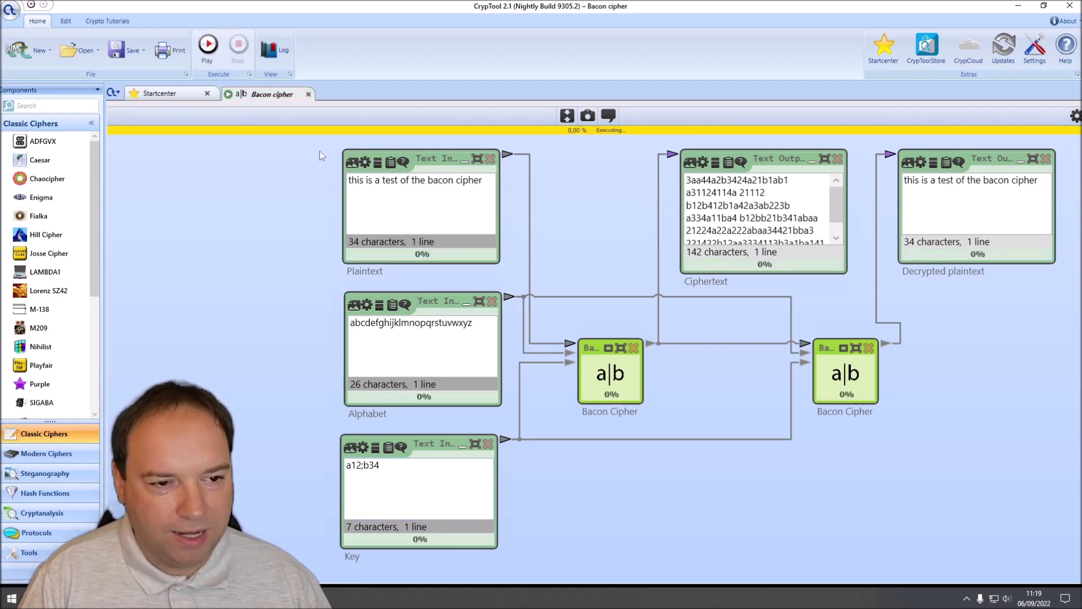
{"action": "left_click", "coordinate": [361, 455]}
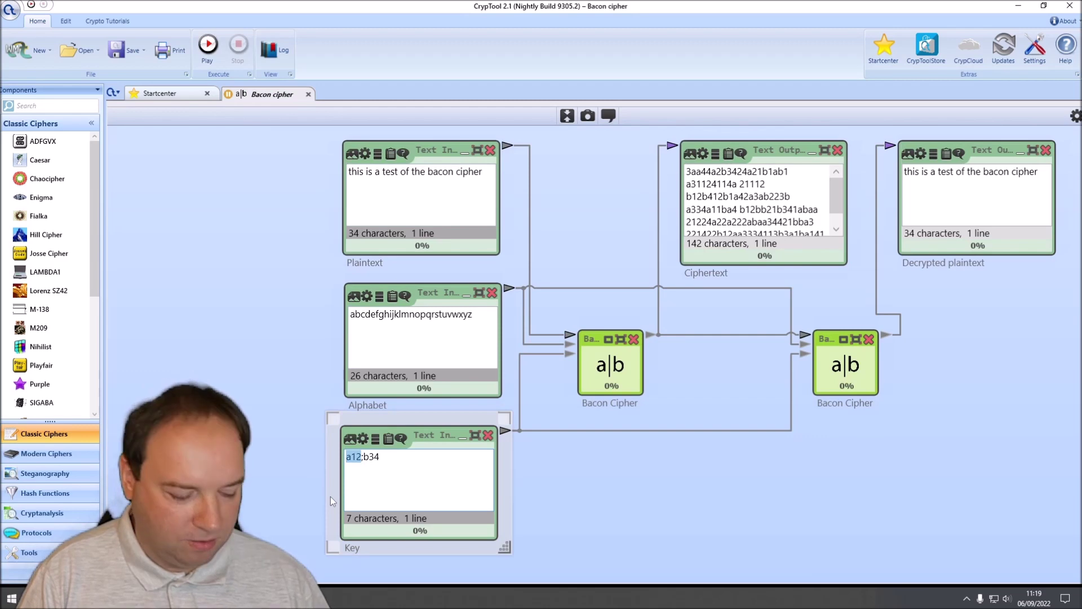
{"action": "key", "text": "BackSpace"}
{"action": "key", "text": "BackSpace"}
{"action": "type", "text": "bcdefghijkl"}
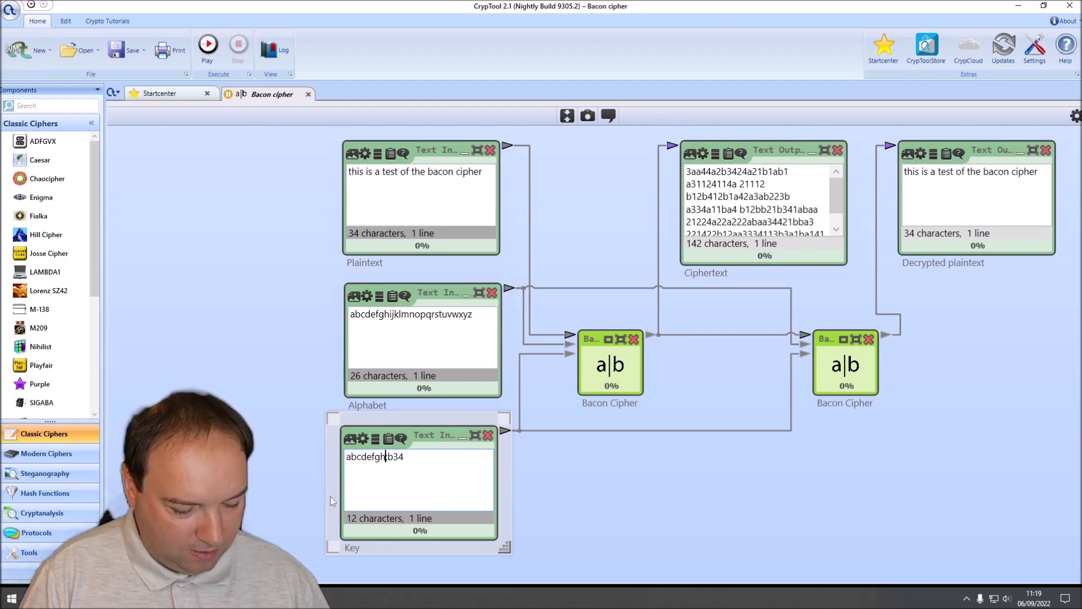
{"action": "type", "text": "m"}
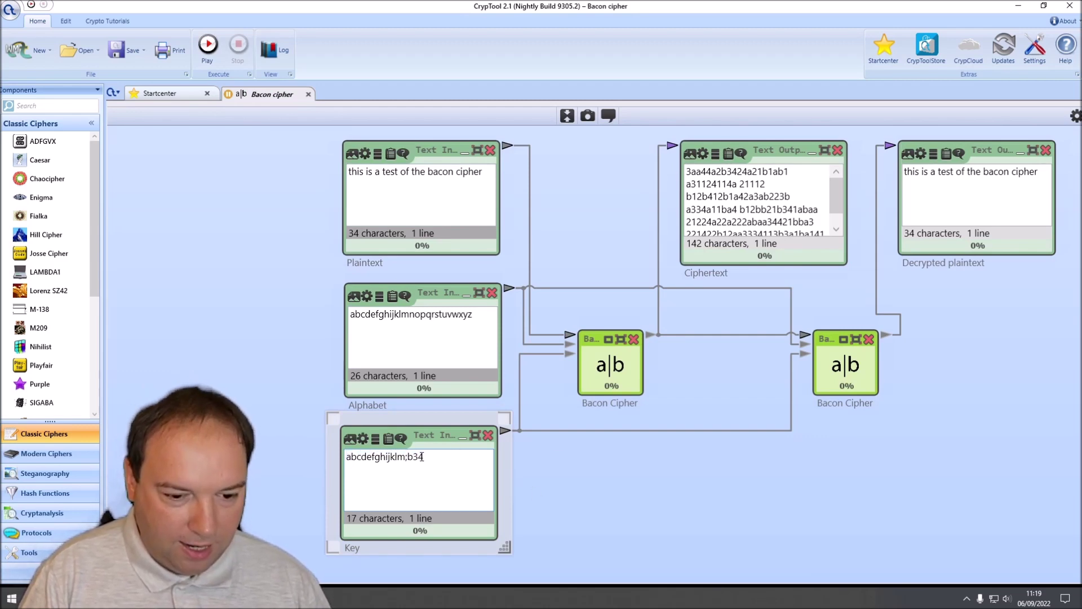
{"action": "left_click_drag", "start_coordinate": [407, 456], "coordinate": [447, 460]}
{"action": "type", "text": "n"}
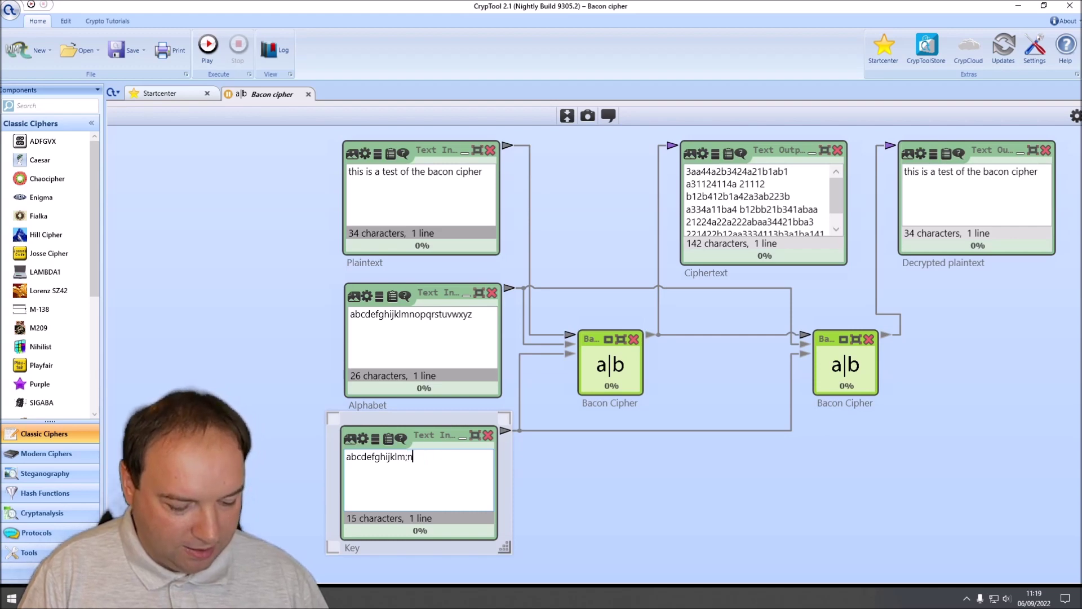
{"action": "type", "text": "opqrst"}
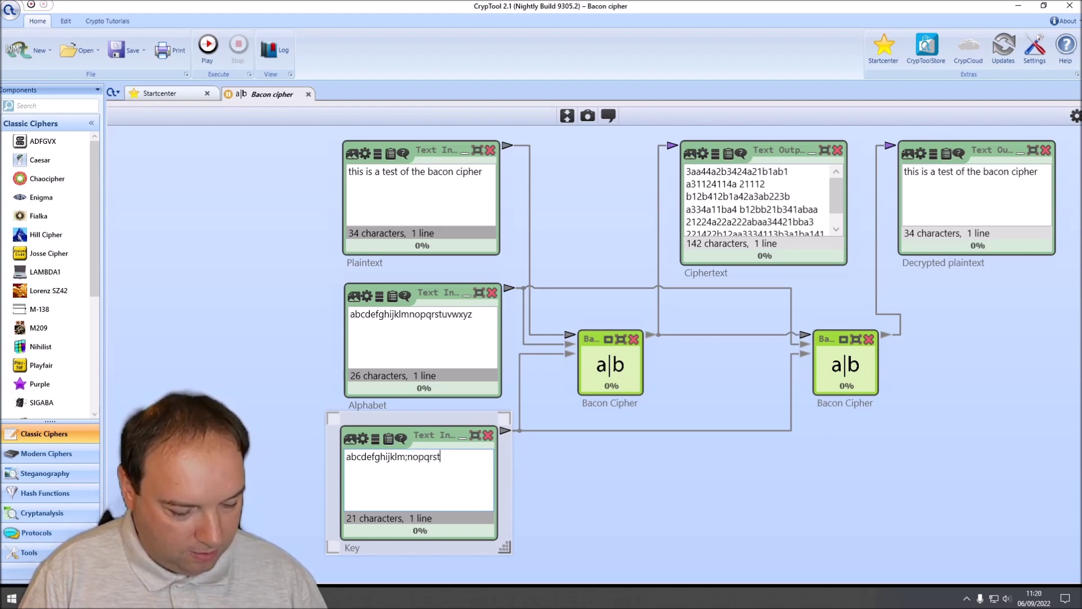
{"action": "type", "text": "uvxyz"}
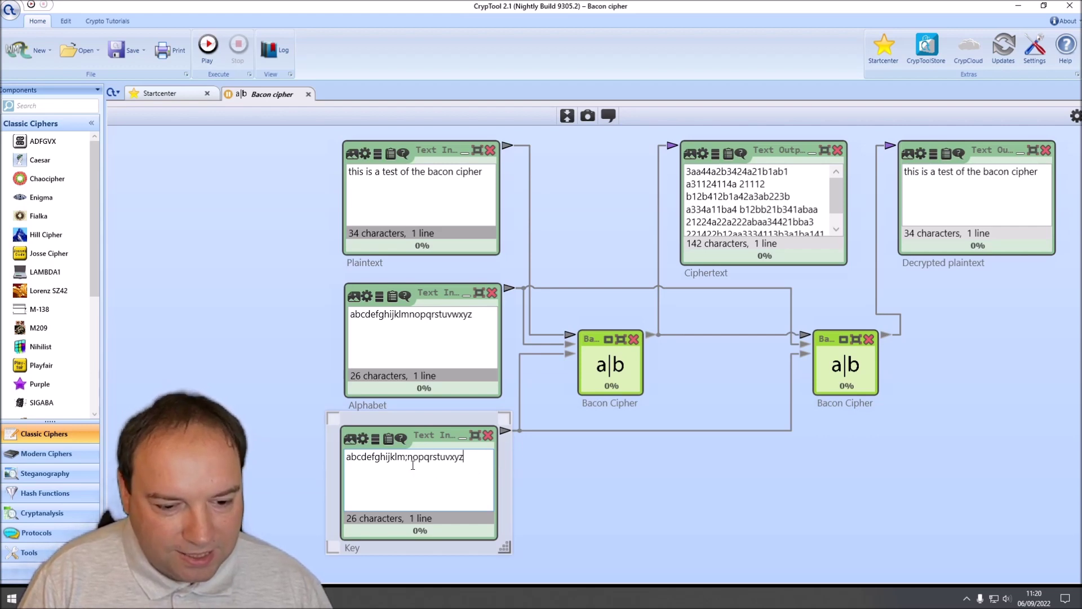
{"action": "left_click", "coordinate": [208, 56]}
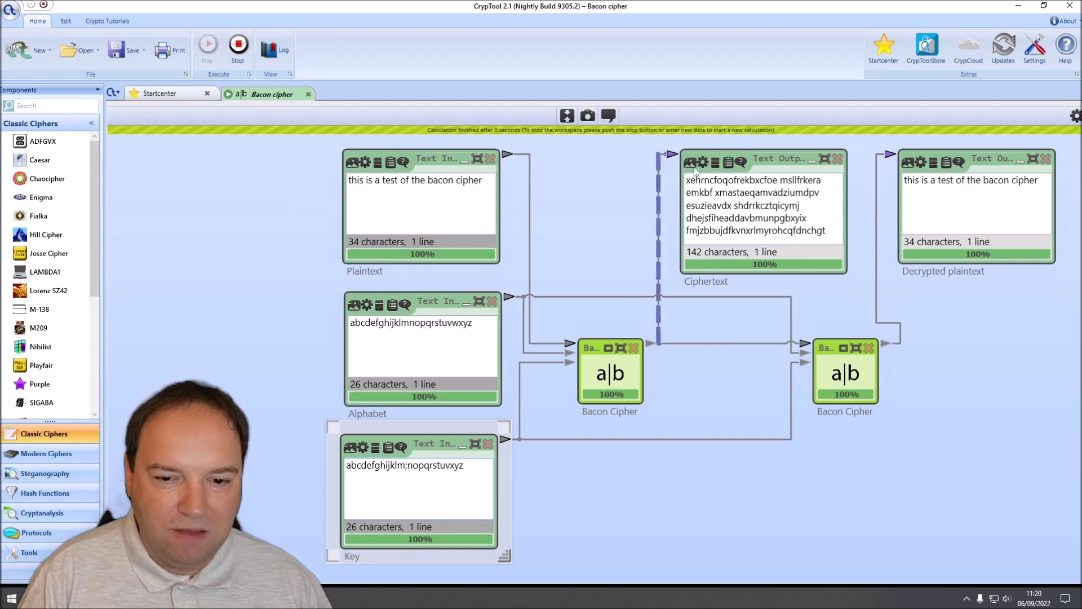
Step: Highlight each half of the key, abcdefghijklm and nopqrstuvxyz, in turn
{"action": "left_click", "coordinate": [405, 465]}
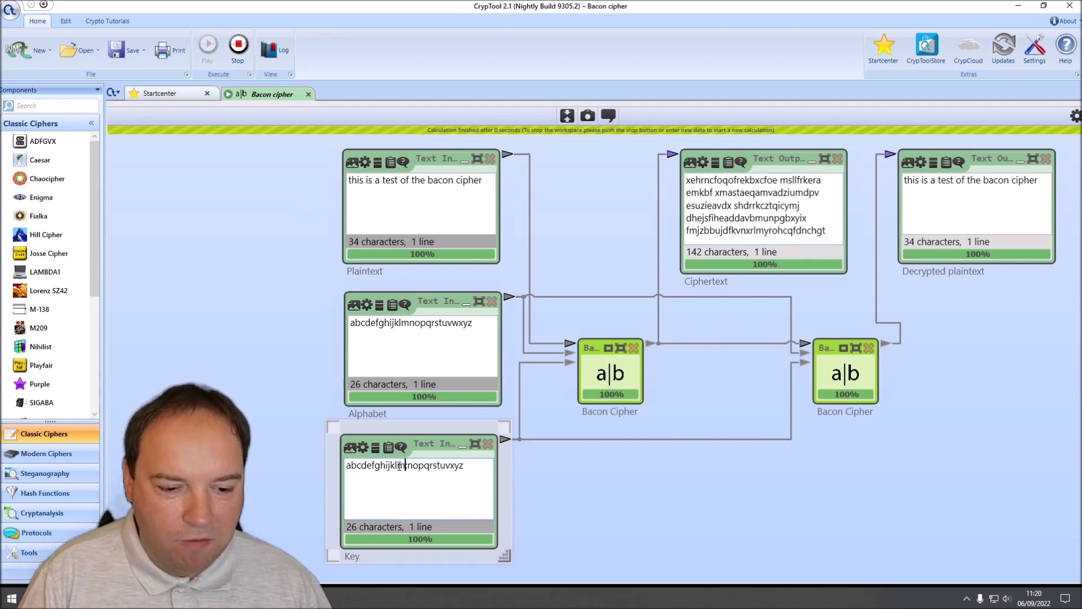
{"action": "key", "text": "shift+Home"}
{"action": "left_click_drag", "start_coordinate": [467, 466], "coordinate": [407, 465]}
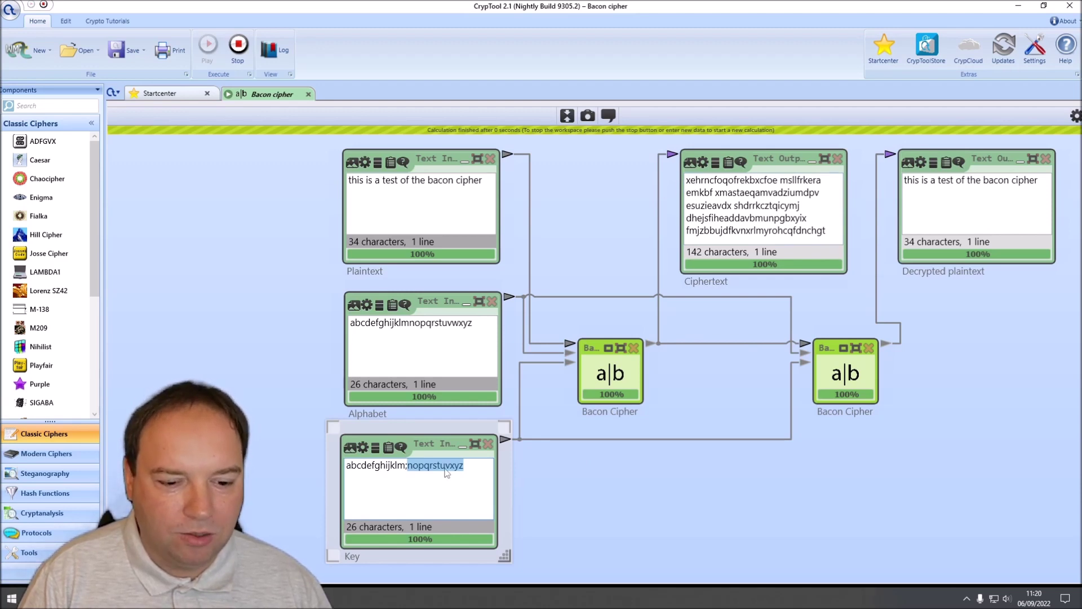
{"action": "left_click", "coordinate": [435, 479]}
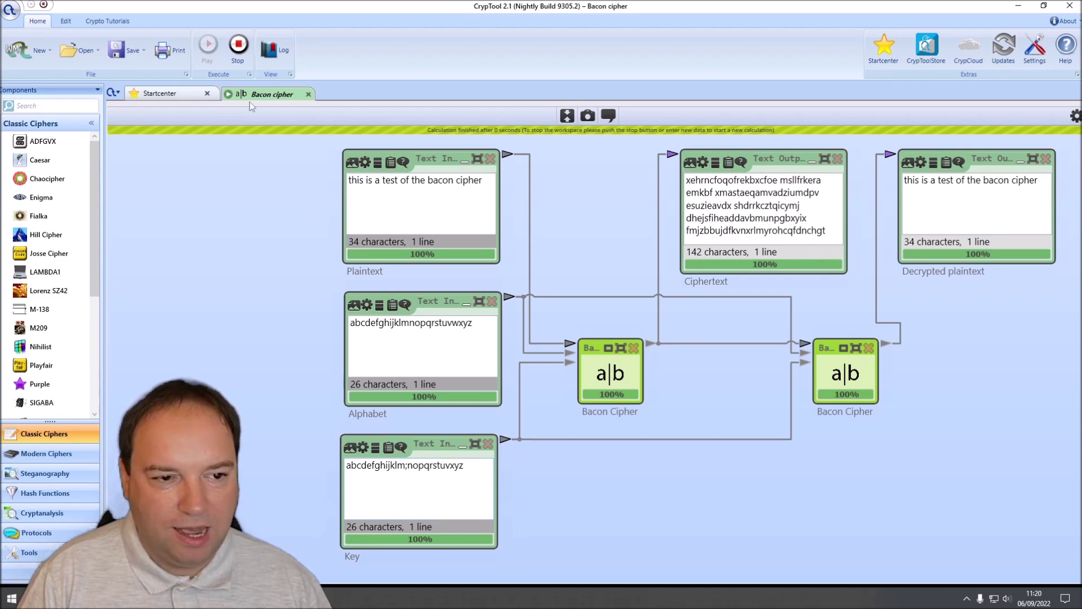
Step: Stop the workflow and scramble the key, moving cdefg to the end and rstu after ab
{"action": "left_click", "coordinate": [238, 45]}
{"action": "left_click_drag", "start_coordinate": [383, 458], "coordinate": [356, 457]}
{"action": "key", "text": "ctrl+x"}
{"action": "left_click", "coordinate": [452, 459]}
{"action": "key", "text": "ctrl+v"}
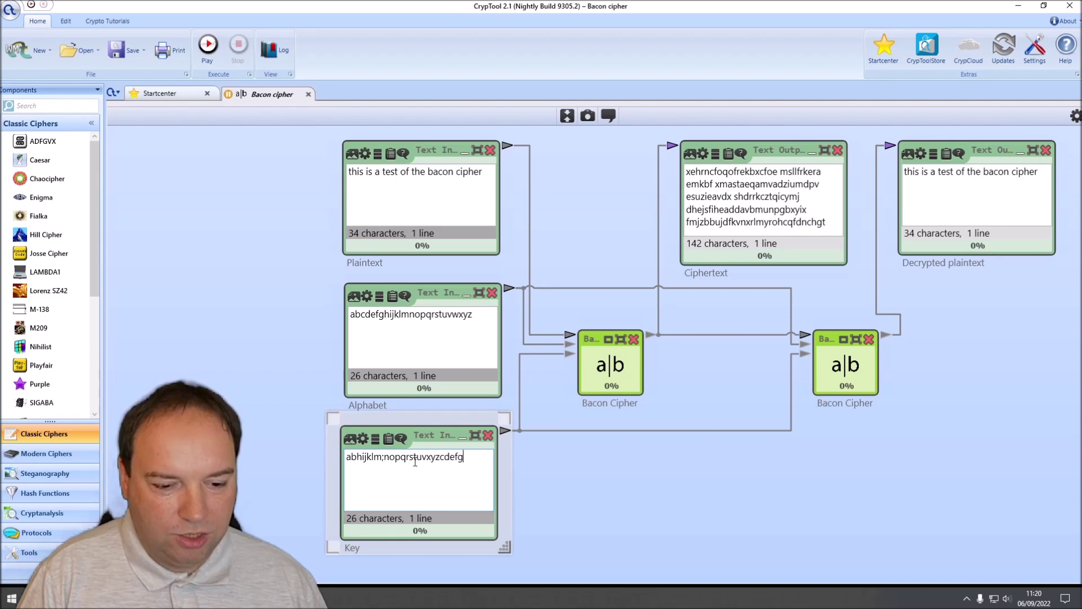
{"action": "left_click_drag", "start_coordinate": [424, 458], "coordinate": [404, 458]}
{"action": "key", "text": "ctrl+x"}
{"action": "left_click", "coordinate": [355, 458]}
{"action": "key", "text": "ctrl+v"}
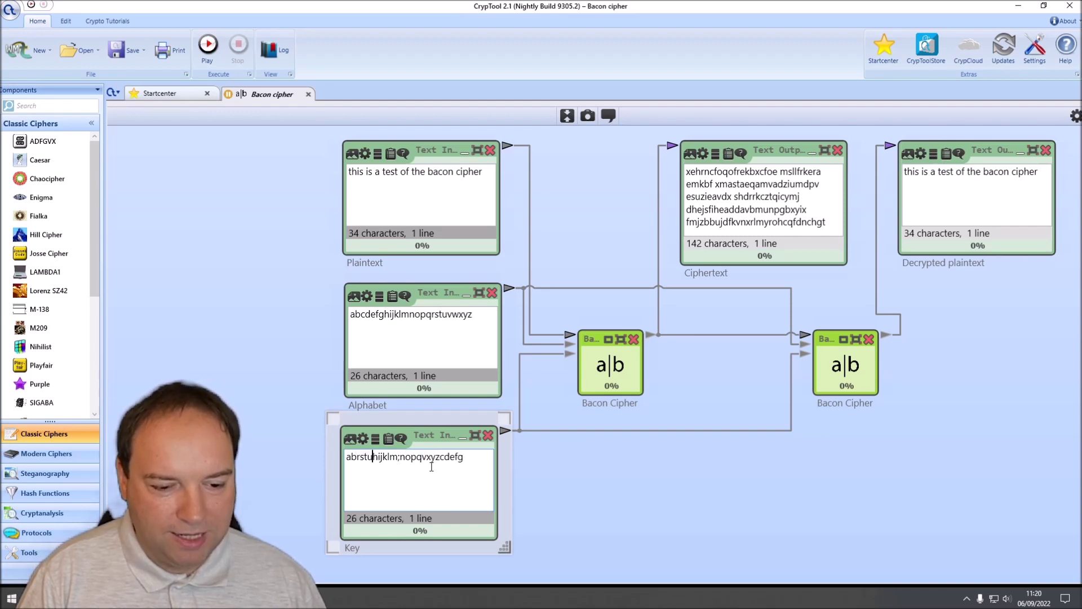
Step: Move opqvxy to the front, finishing key opqvxyahijklm;nzcdefgbrstu, and rerun the workflow
{"action": "key", "text": "ctrl+x"}
{"action": "left_click_drag", "start_coordinate": [420, 458], "coordinate": [394, 457]}
{"action": "left_click", "coordinate": [347, 456]}
{"action": "key", "text": "ctrl+v"}
{"action": "key", "text": "ctrl+x"}
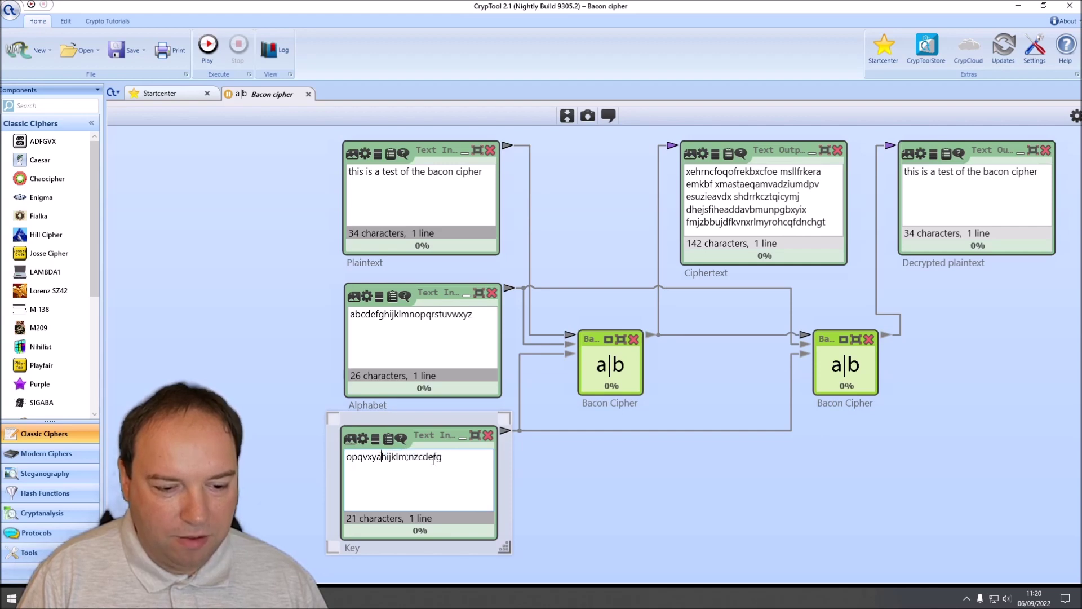
{"action": "key", "text": "ctrl+v"}
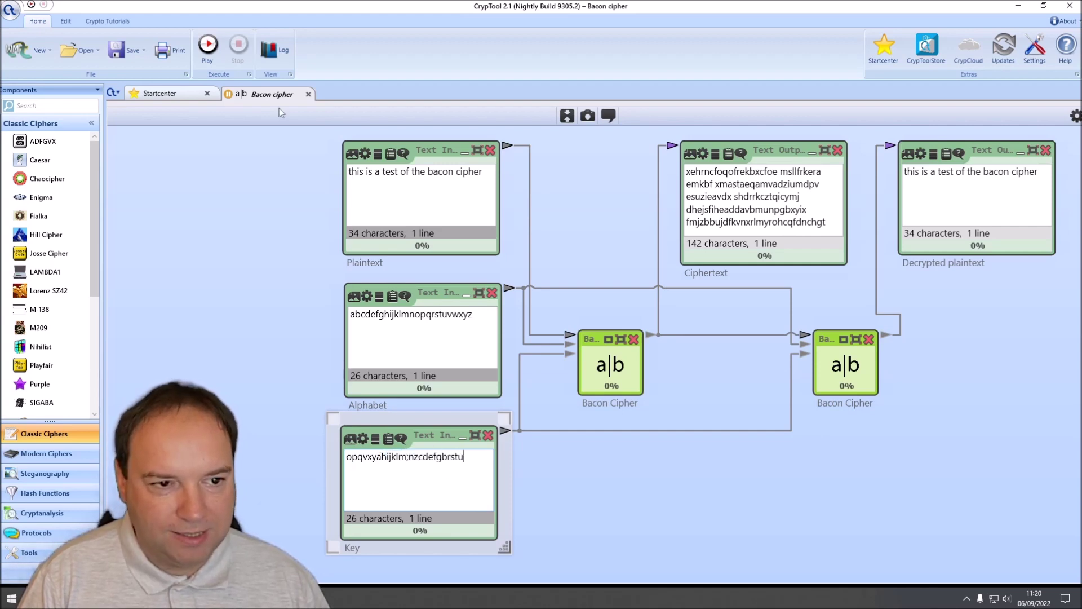
{"action": "left_click", "coordinate": [207, 50]}
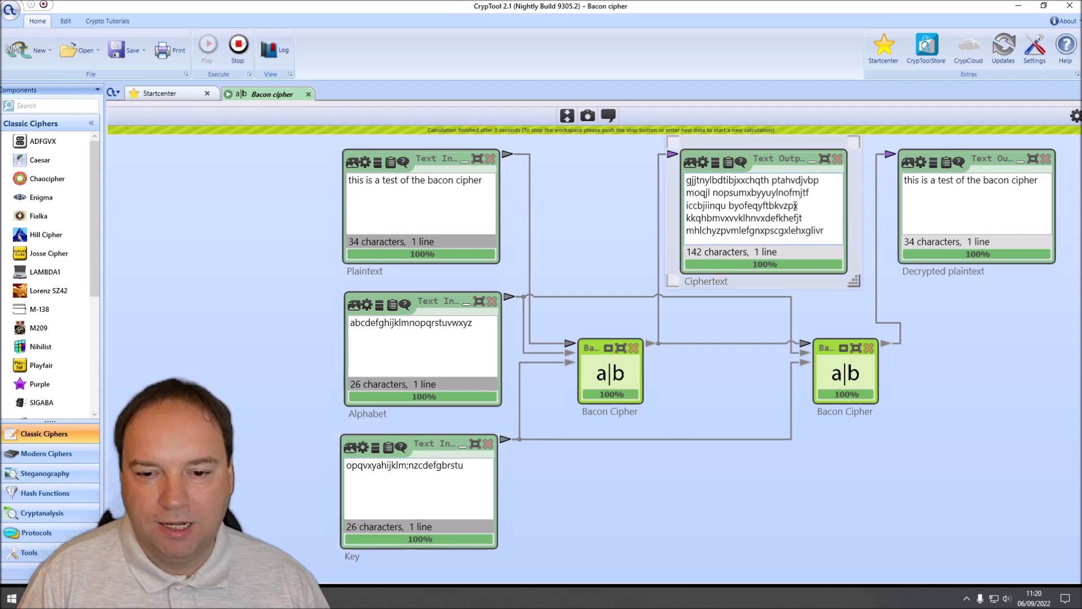
{"action": "left_click", "coordinate": [589, 365]}
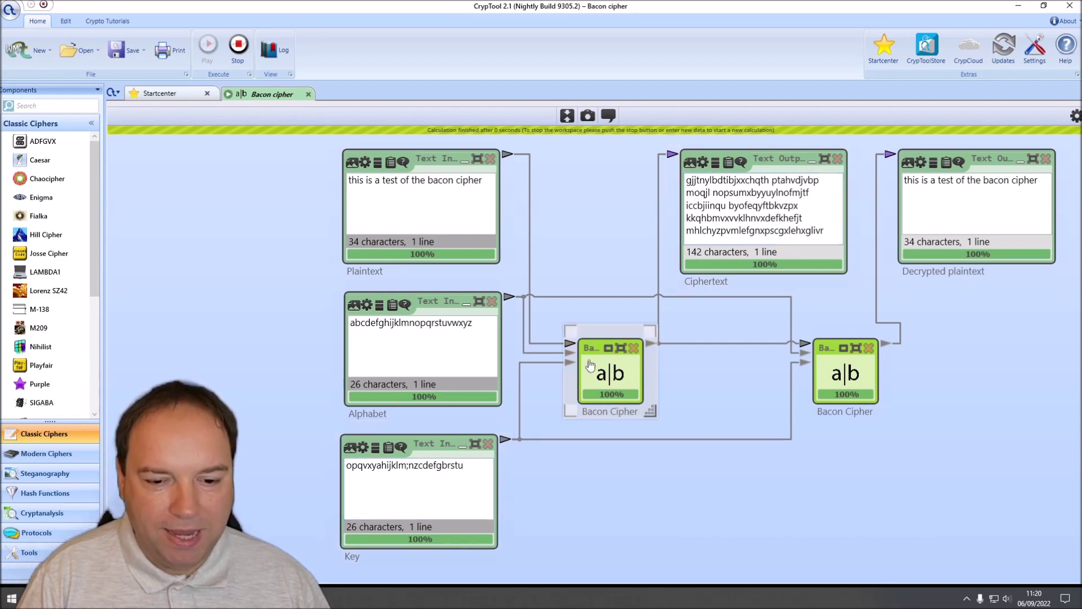
{"action": "left_click", "coordinate": [587, 318]}
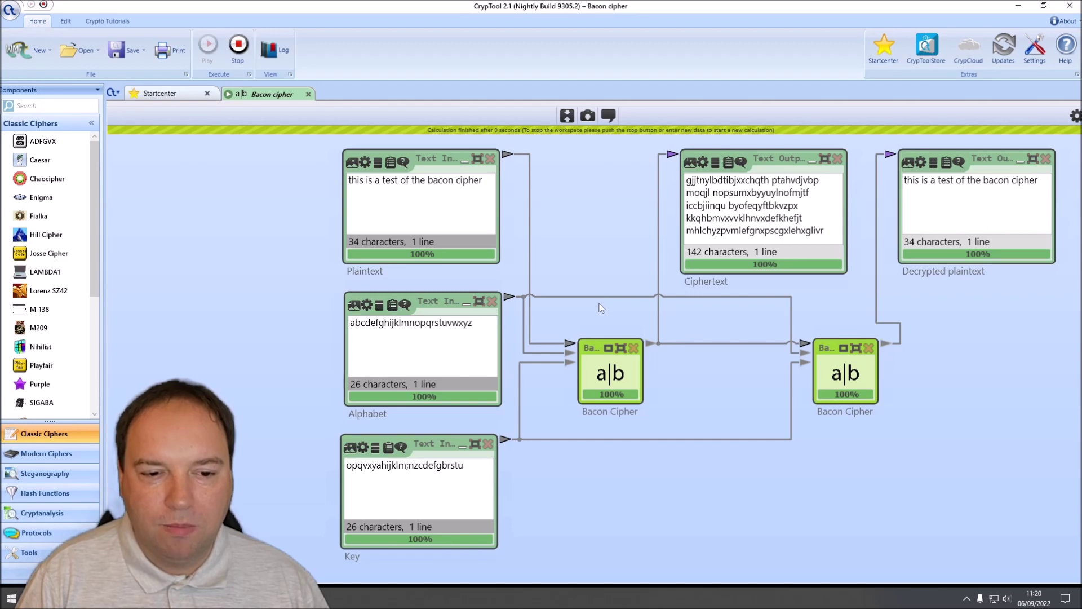
Step: Delete every space in the plaintext to get thisisatestofthebaconcipher and rerun
{"action": "left_click", "coordinate": [363, 180]}
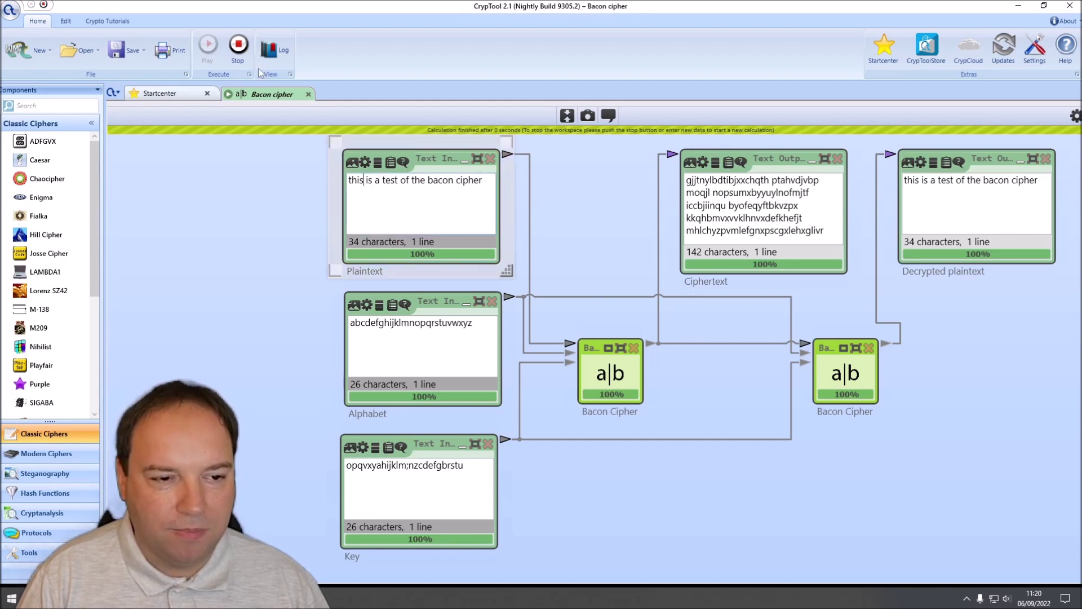
{"action": "left_click", "coordinate": [238, 45]}
{"action": "left_click", "coordinate": [368, 172]}
{"action": "key", "text": "BackSpace"}
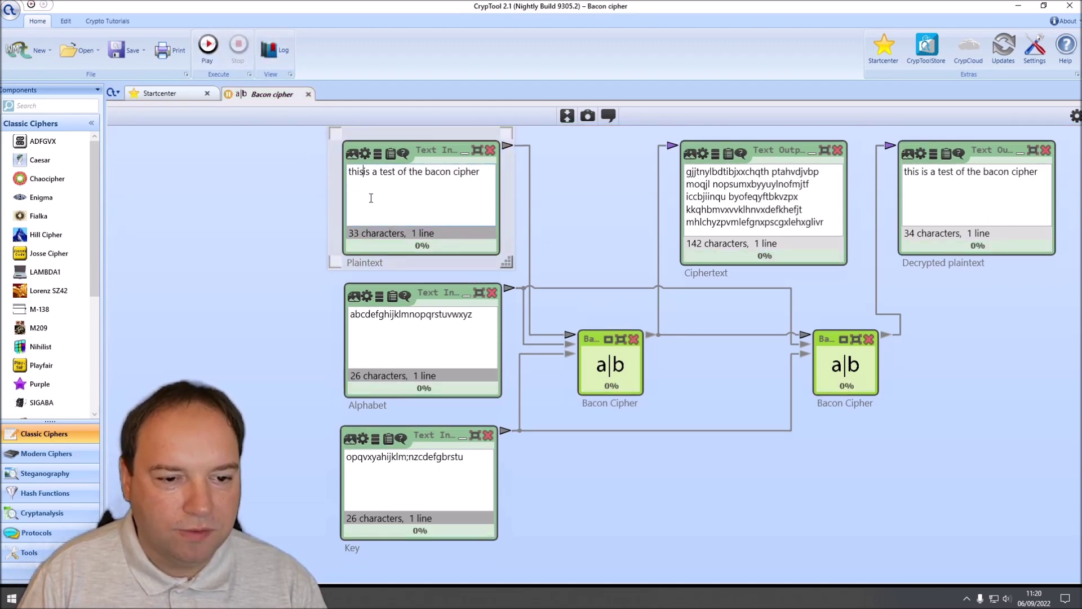
{"action": "left_click", "coordinate": [375, 172]}
{"action": "key", "text": "BackSpace"}
{"action": "key", "text": "Delete"}
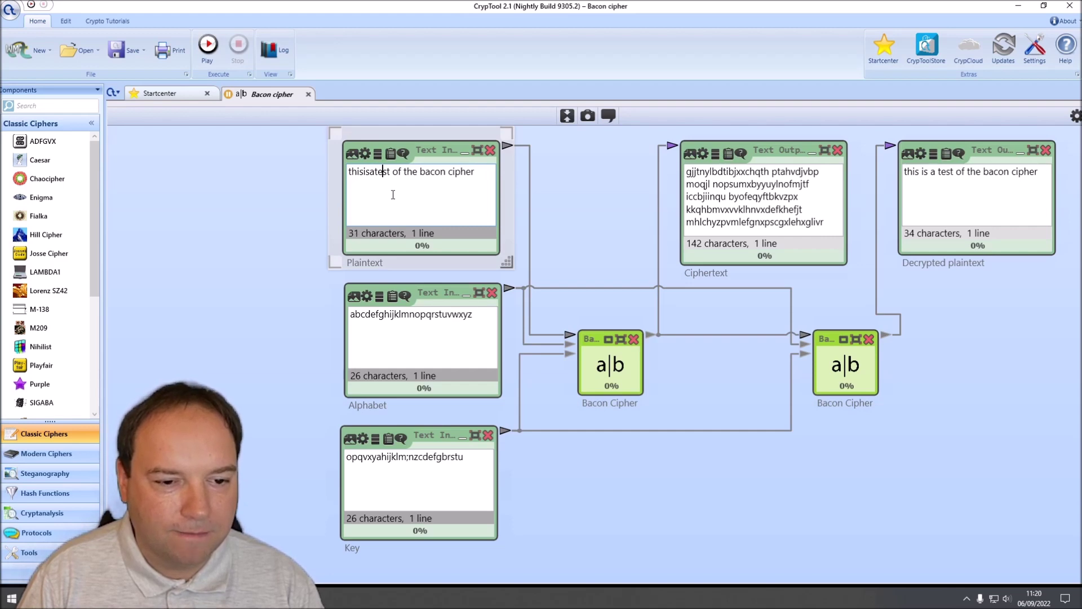
{"action": "key", "text": "Delete"}
{"action": "key", "text": "Right"}
{"action": "key", "text": "Delete"}
{"action": "key", "text": "Right"}
{"action": "key", "text": "Right"}
{"action": "key", "text": "Right"}
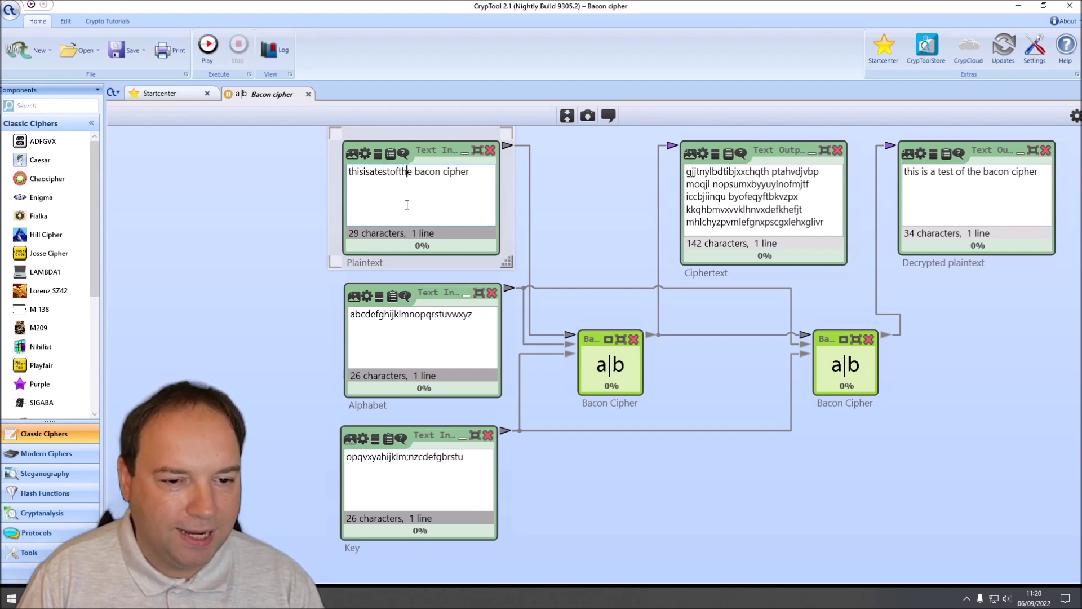
{"action": "key", "text": "Delete"}
{"action": "key", "text": "Delete"}
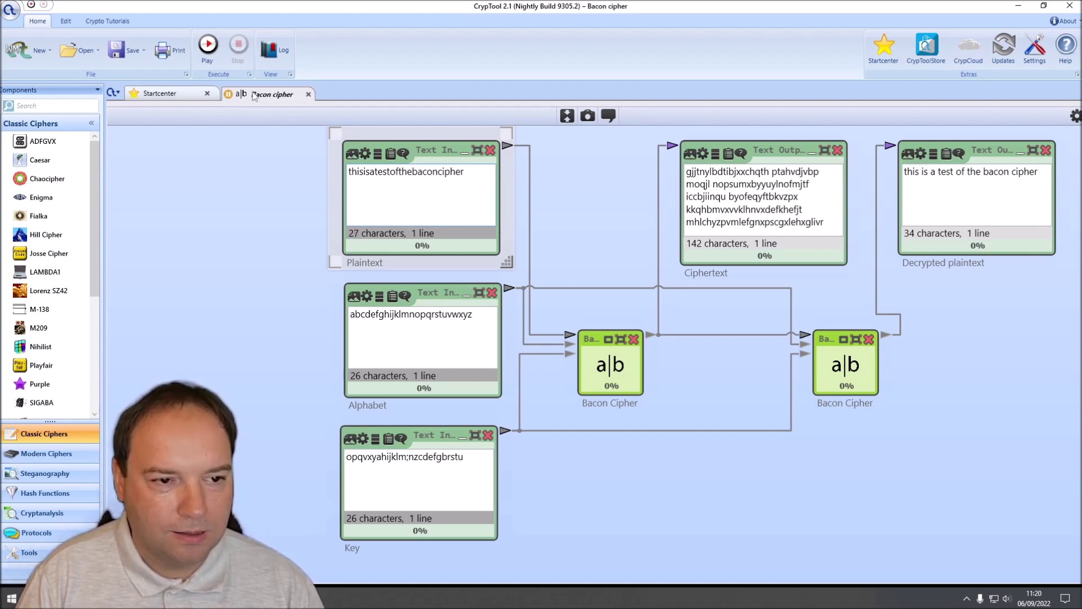
{"action": "key", "text": "F5"}
Step: Select the 135-character ciphertext to inspect it, then return to the Startcenter
{"action": "left_click_drag", "start_coordinate": [766, 231], "coordinate": [683, 181]}
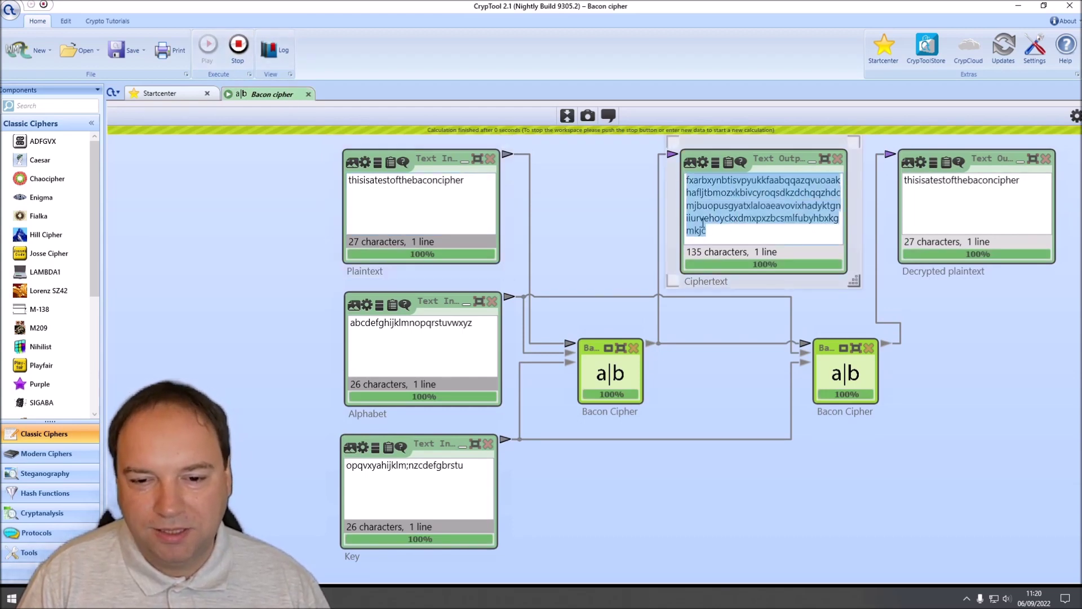
{"action": "left_click", "coordinate": [683, 183]}
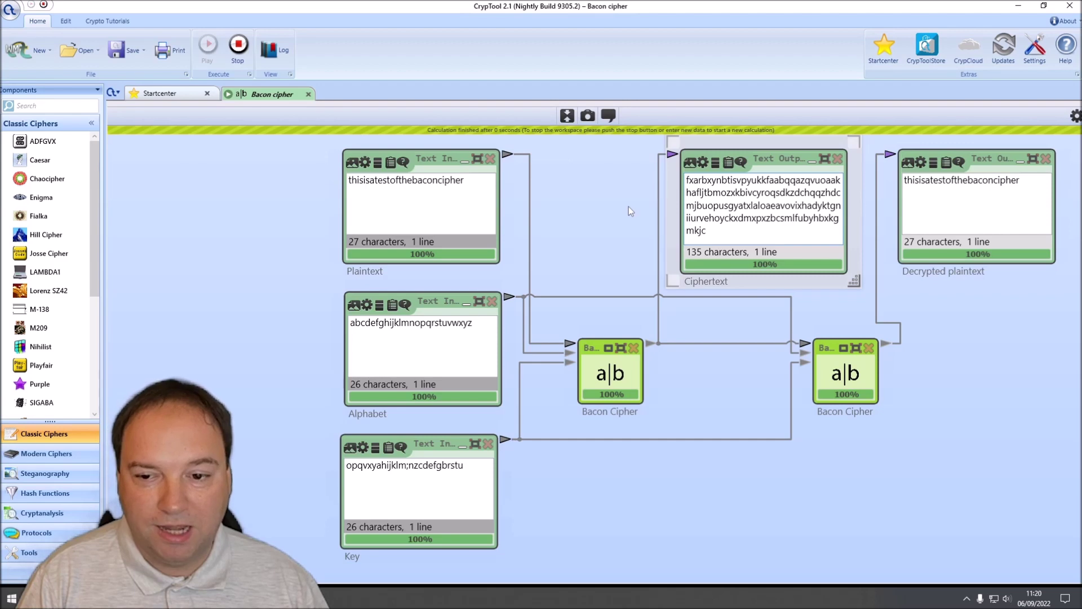
{"action": "key", "text": "ctrl+a"}
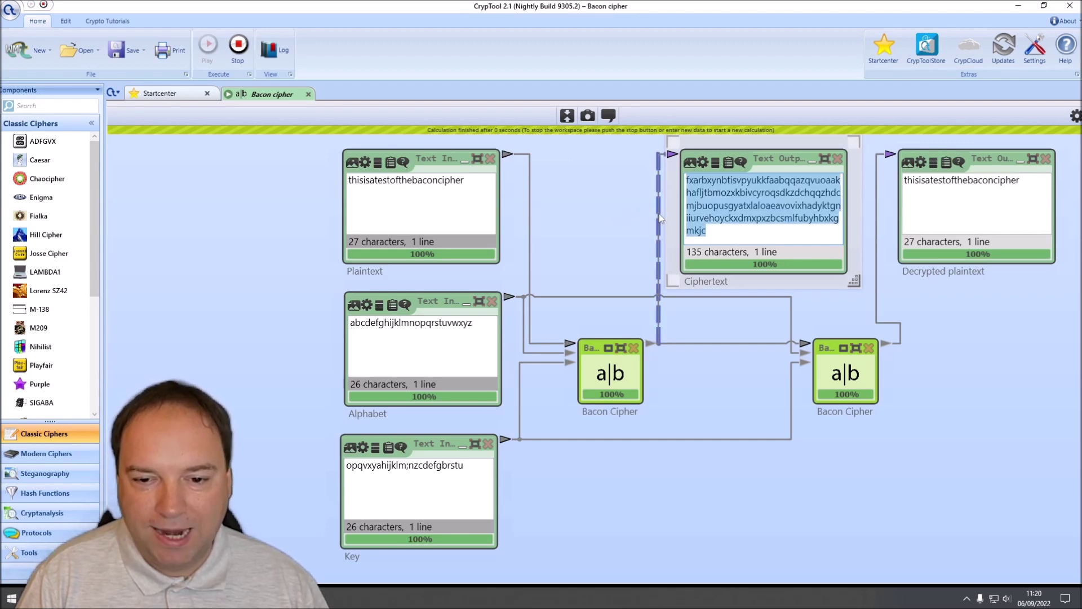
{"action": "left_click", "coordinate": [614, 215]}
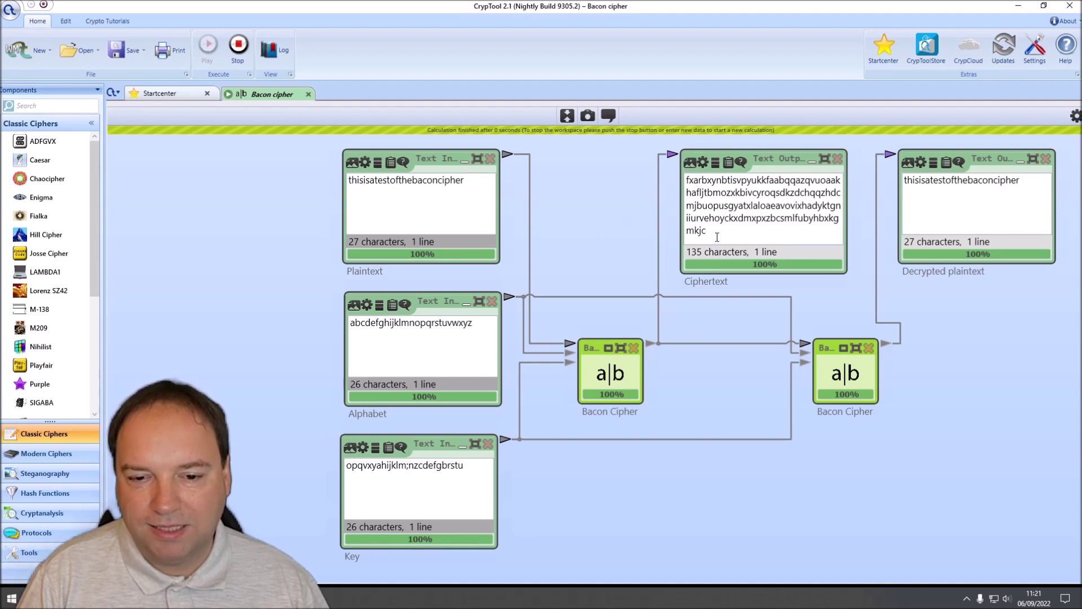
{"action": "left_click_drag", "start_coordinate": [717, 237], "coordinate": [672, 194]}
{"action": "left_click", "coordinate": [608, 239]}
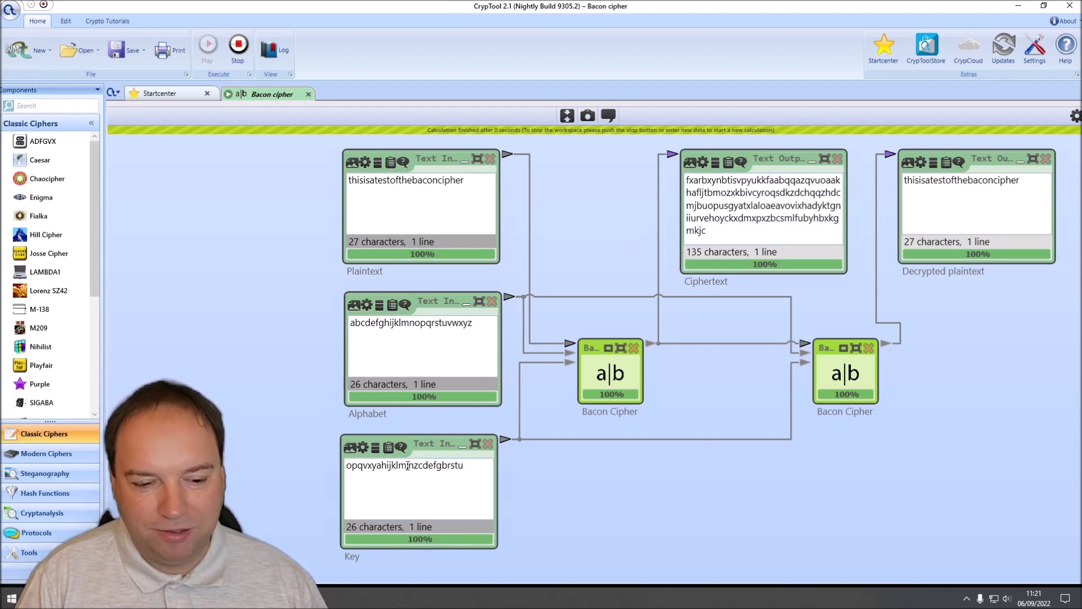
{"action": "triple_click", "coordinate": [724, 227]}
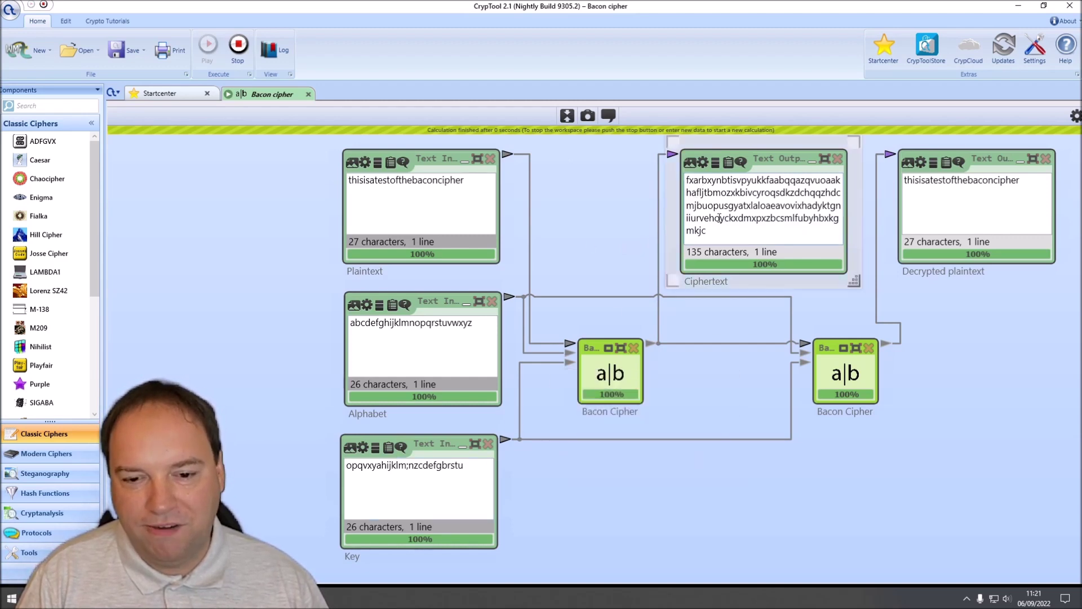
{"action": "left_click", "coordinate": [586, 202]}
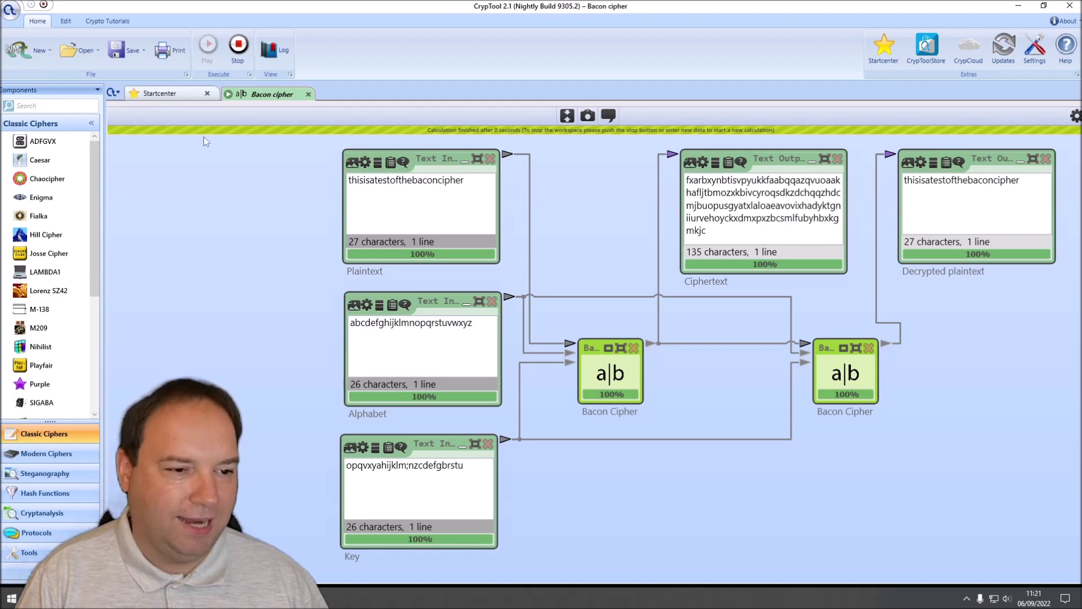
{"action": "left_click", "coordinate": [154, 96]}
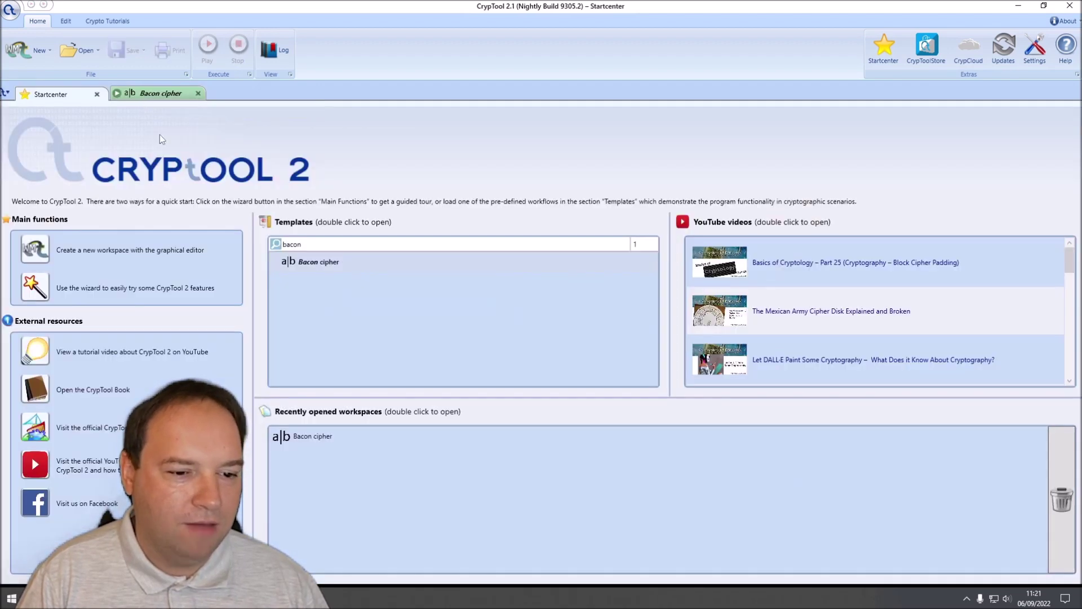
Step: Search templates for 'stega', open Text Steganography with Capital Letters, and run it
{"action": "double_click", "coordinate": [330, 243]}
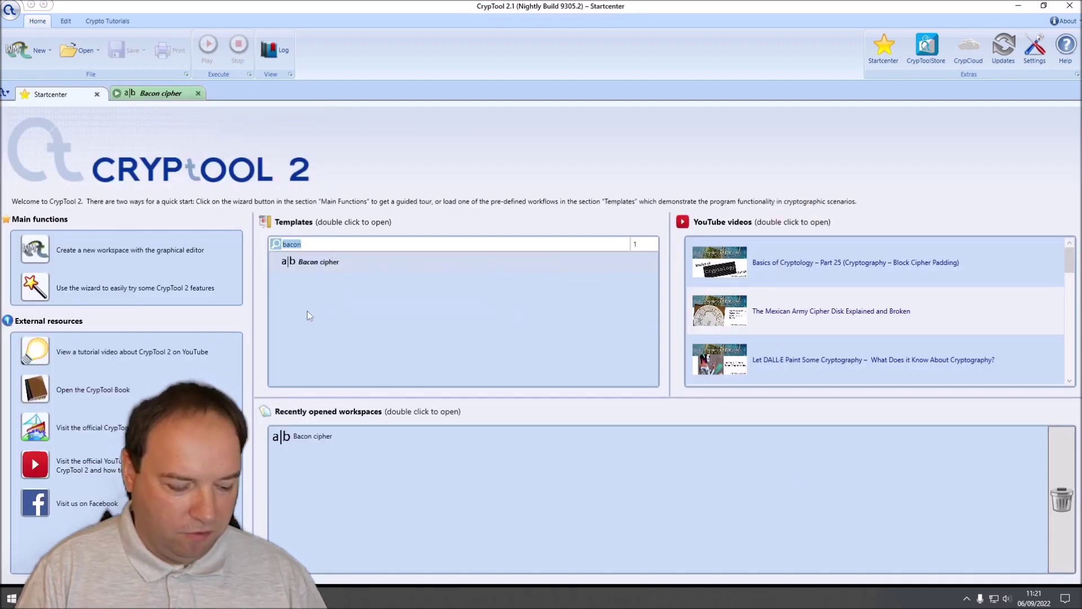
{"action": "type", "text": "stega"}
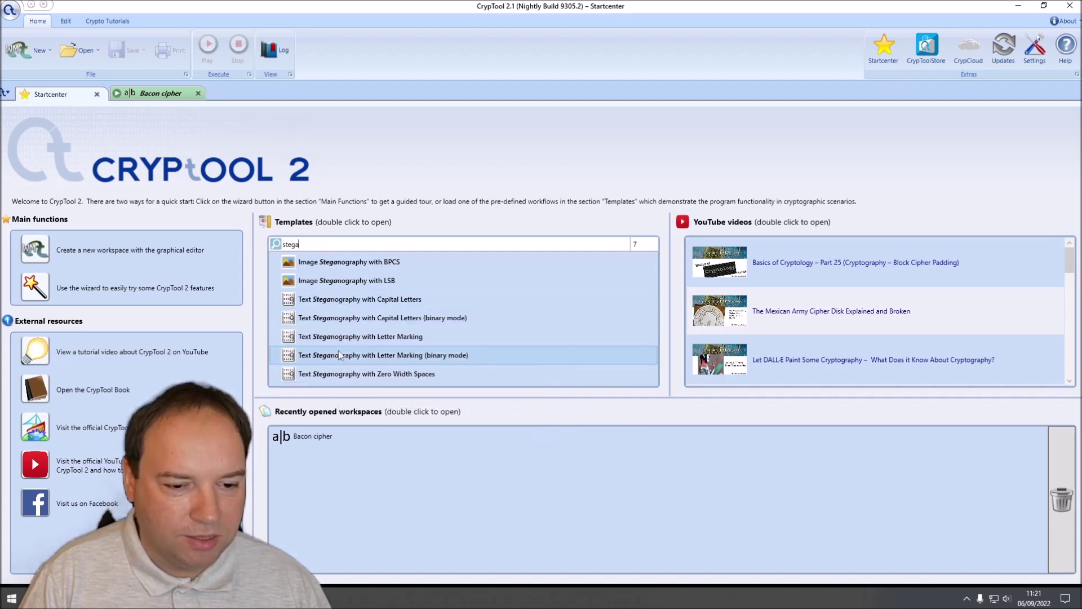
{"action": "double_click", "coordinate": [342, 300]}
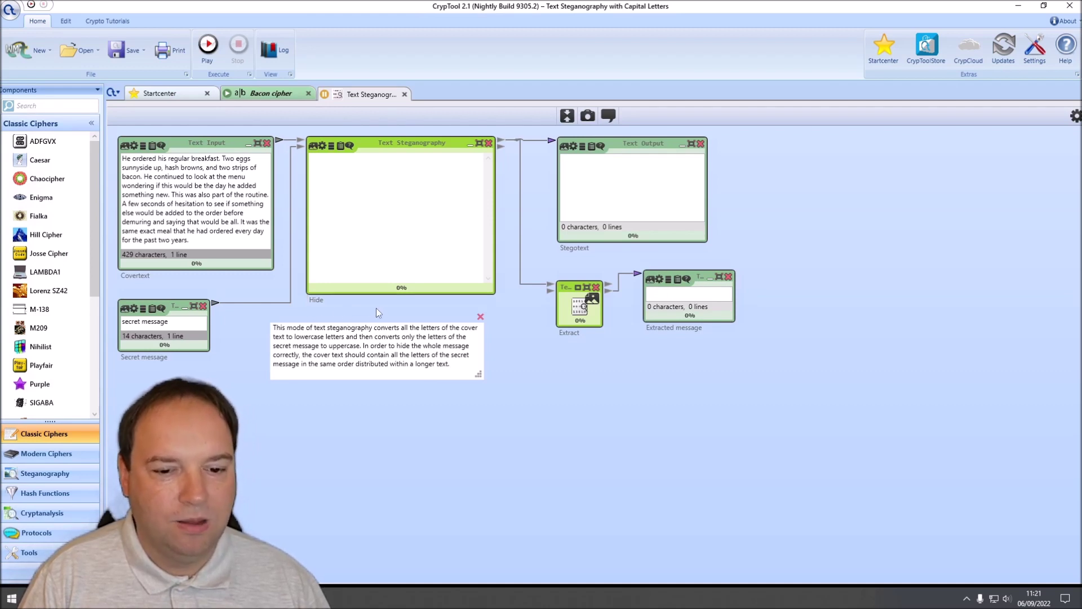
{"action": "left_click", "coordinate": [207, 49]}
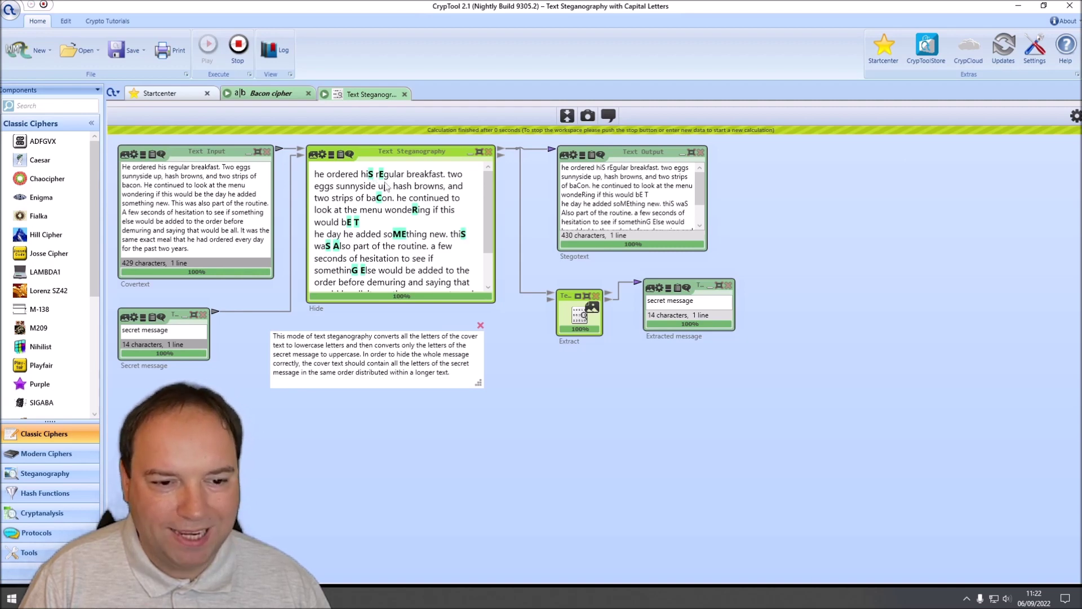
Step: Stop the workflow and select the Text Steganography hide component
{"action": "left_click", "coordinate": [237, 46]}
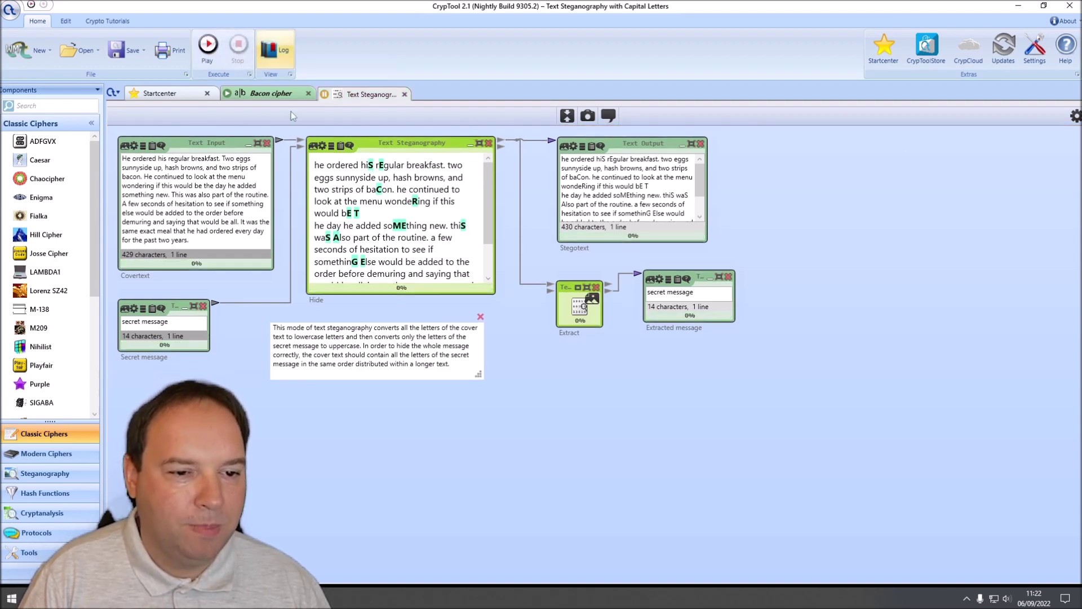
{"action": "left_click", "coordinate": [399, 150]}
Step: Set the Hide mode to Capital Letters Binary, rerun the workflow, and select the Stegotext output
{"action": "left_click", "coordinate": [1075, 116]}
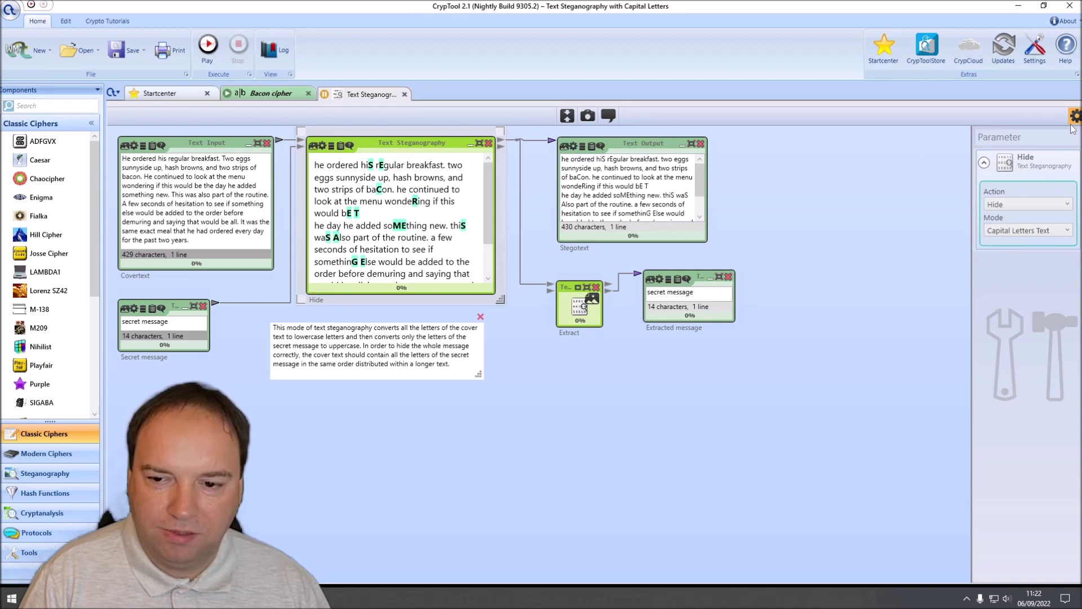
{"action": "left_click", "coordinate": [1015, 231]}
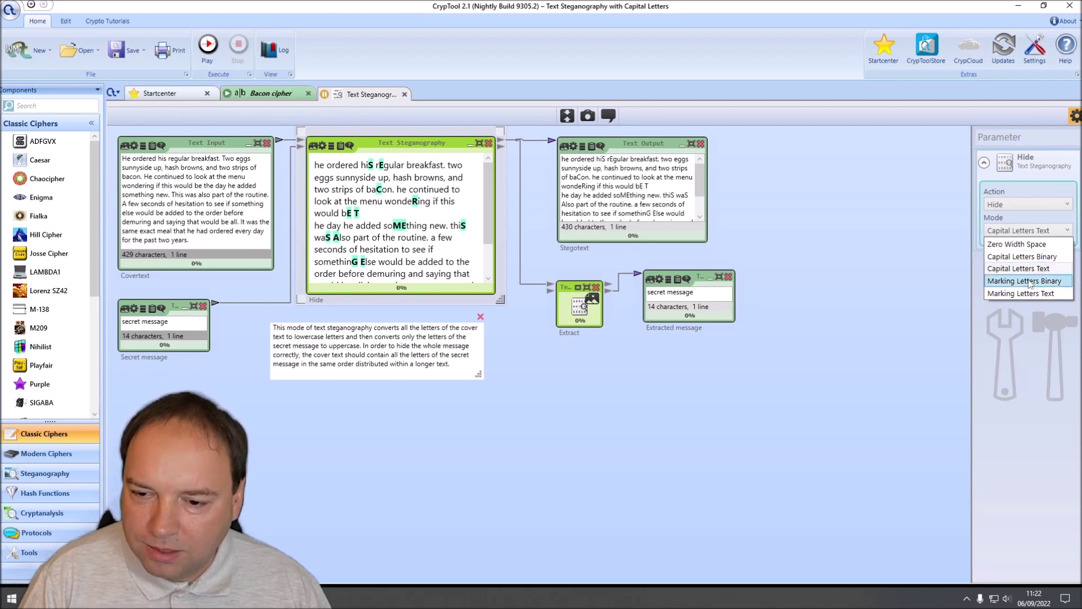
{"action": "left_click", "coordinate": [1025, 293]}
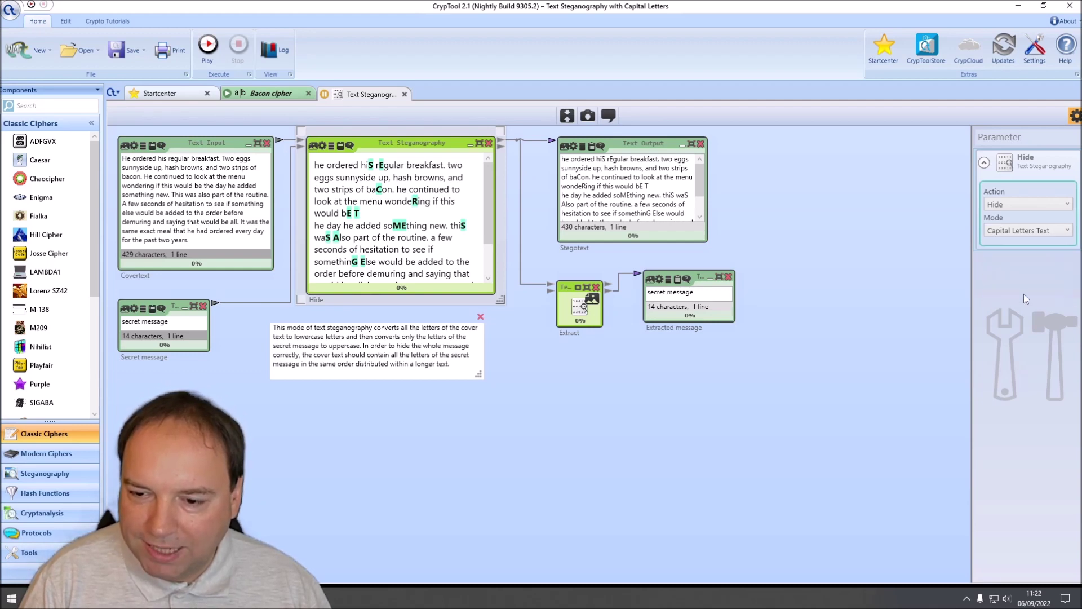
{"action": "left_click", "coordinate": [1027, 232]}
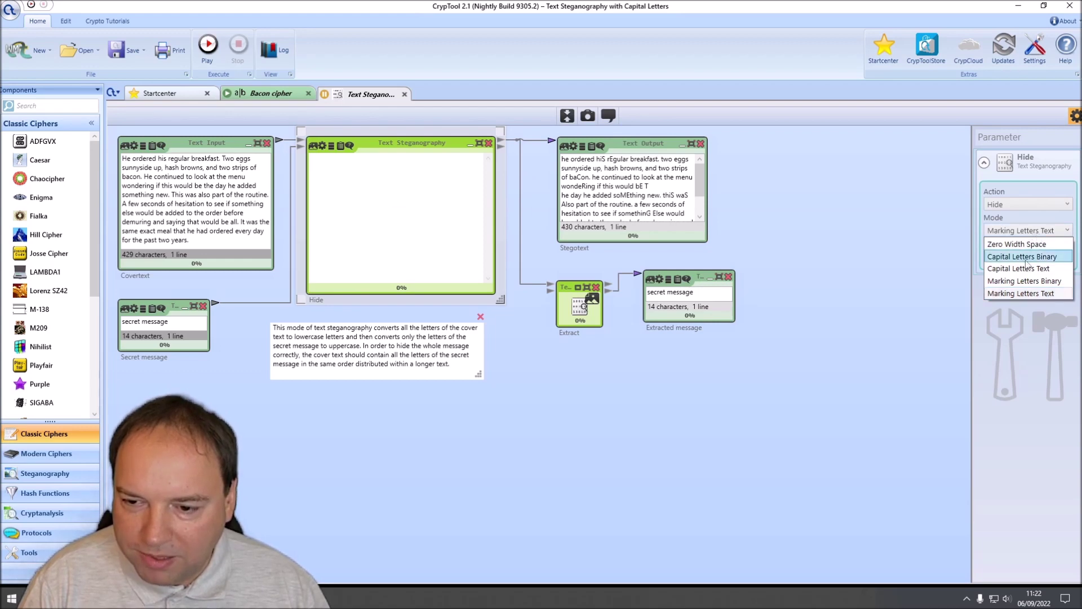
{"action": "left_click", "coordinate": [1025, 256]}
{"action": "left_click", "coordinate": [216, 62]}
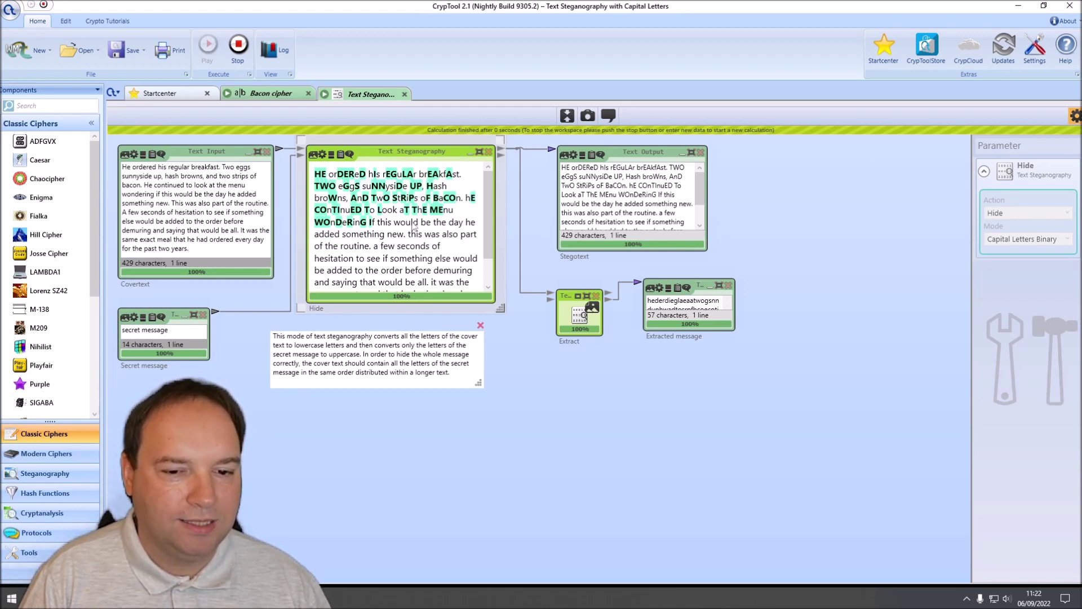
{"action": "left_click", "coordinate": [580, 172]}
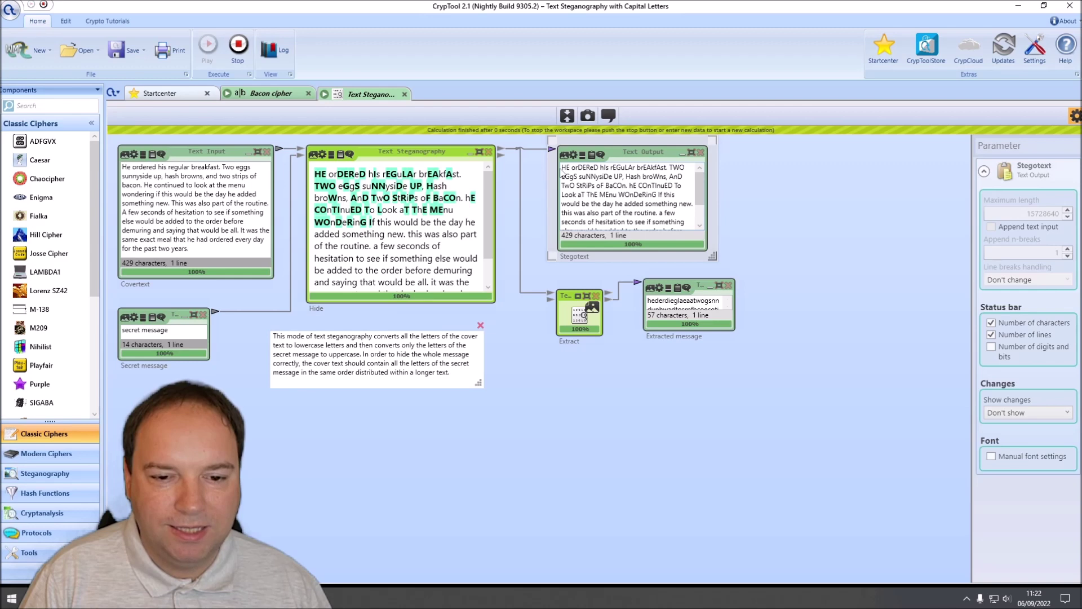
Step: Highlight the opening lines of the 429-character stegotext, then clear the selection
{"action": "left_click_drag", "start_coordinate": [566, 168], "coordinate": [543, 169]}
{"action": "left_click", "coordinate": [623, 194]}
{"action": "left_click", "coordinate": [607, 201]}
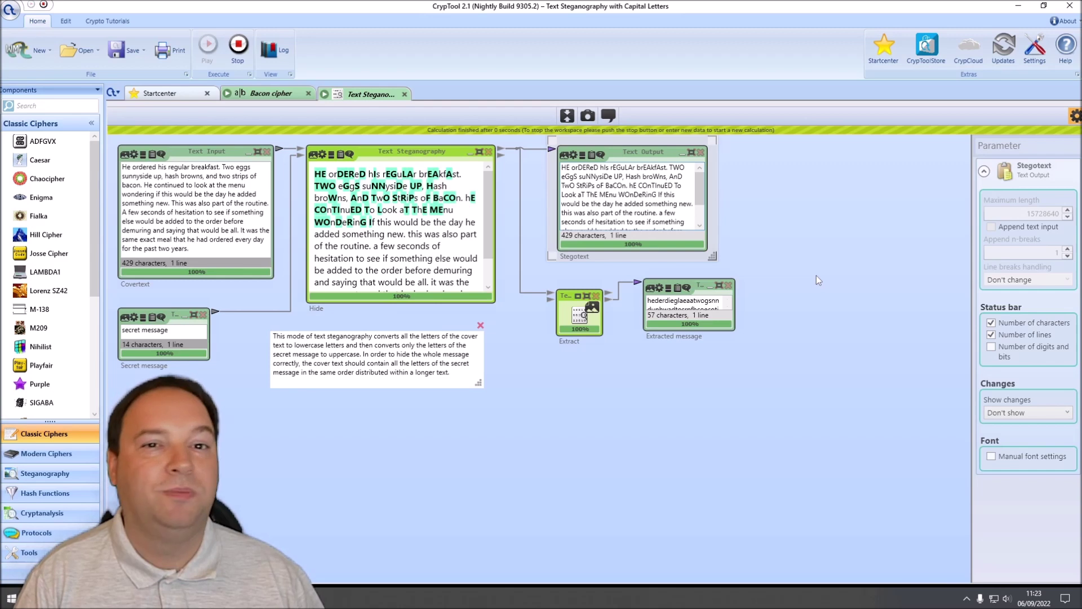
{"action": "left_click", "coordinate": [271, 94]}
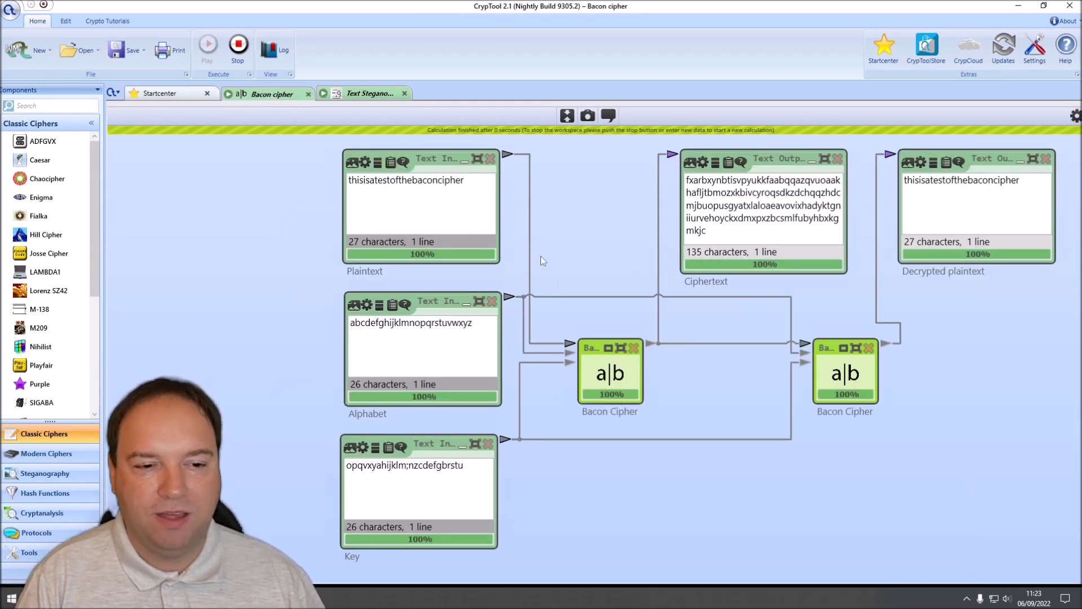
{"action": "left_click", "coordinate": [363, 96]}
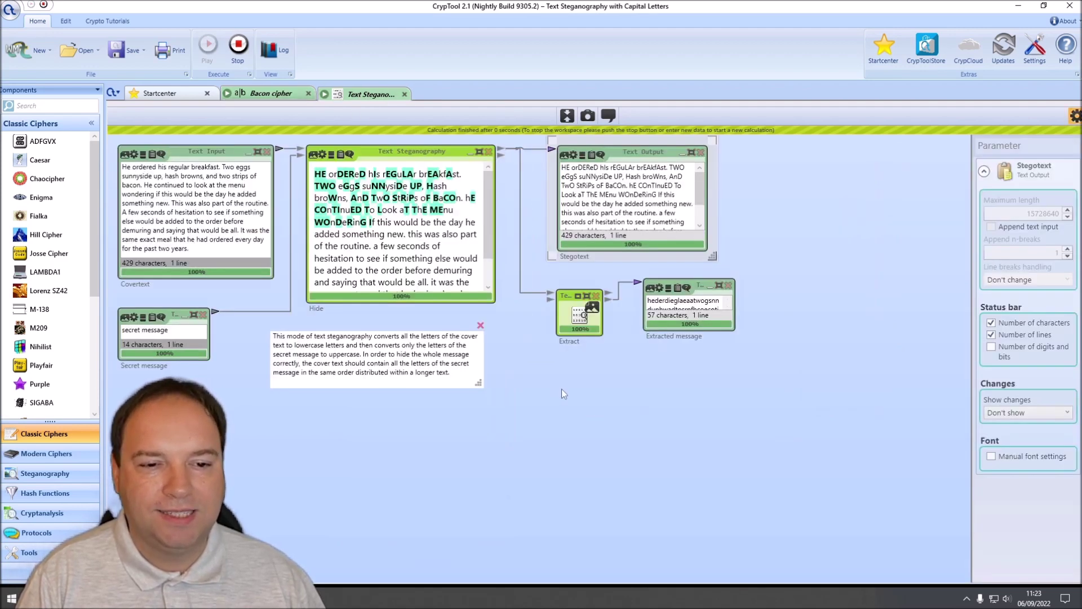